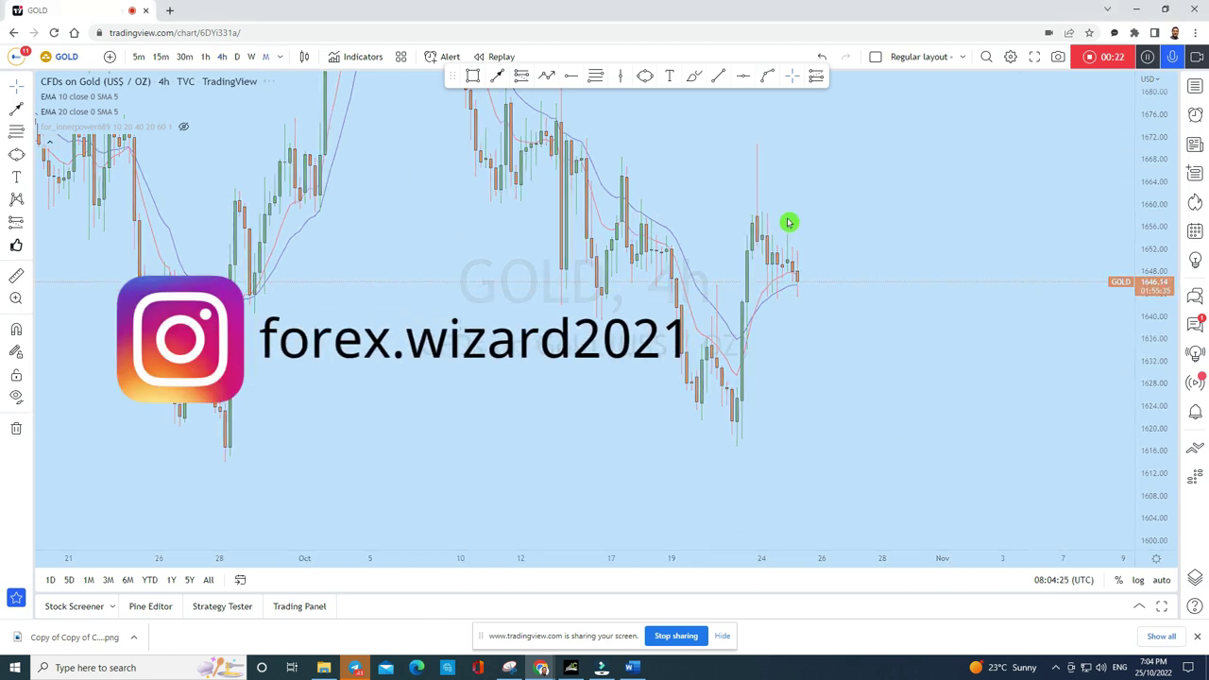
Switch the gold chart to the monthly timeframe and review the price action from 2019 through 2022
left_click_drag(1158, 227, 1149, 563)
scroll(1054, 461, "up", 3)
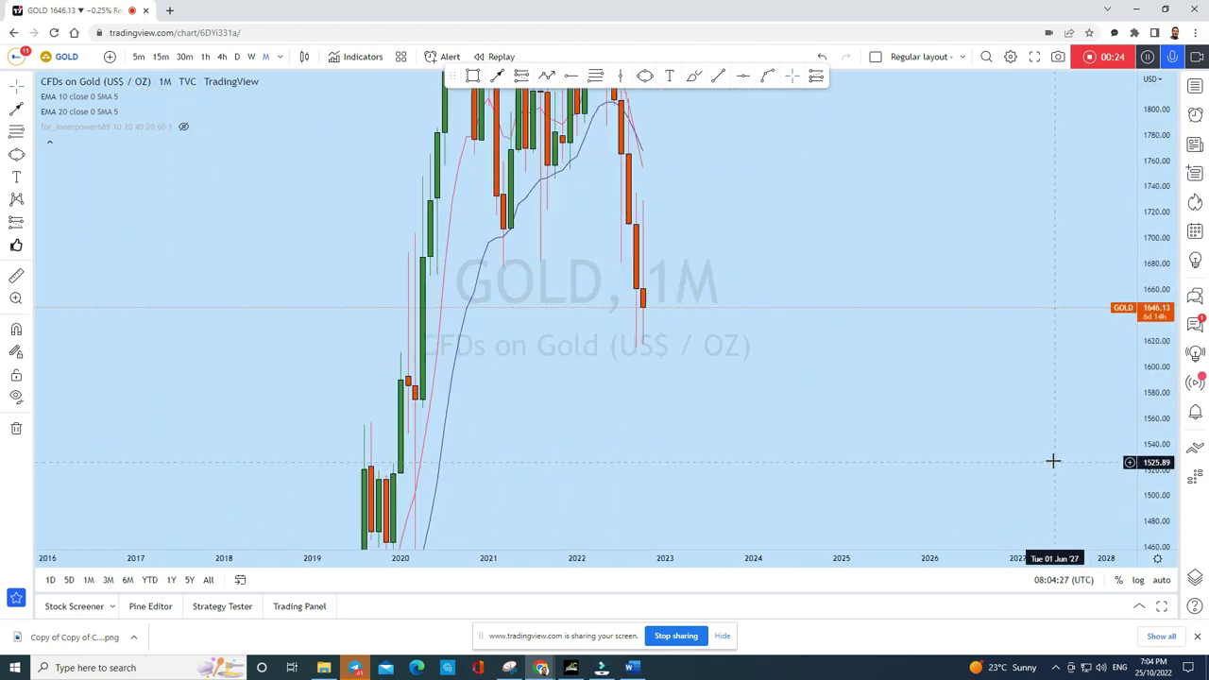
scroll(762, 327, "up", 2)
scroll(931, 376, "down", 4)
scroll(875, 451, "up", 2)
left_click(19, 93)
scroll(882, 289, "down", 4)
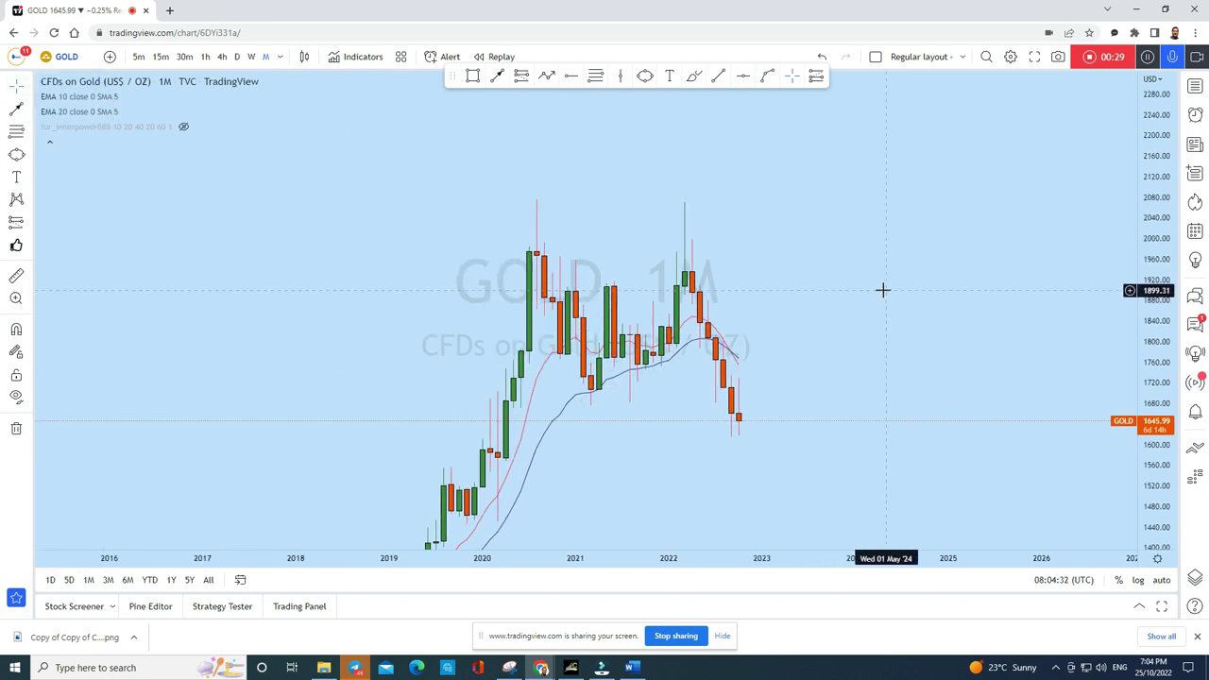
Brush arcs over the 2020 and 2022 peaks and the successive lower monthly highs, and undo the marks
left_click(694, 75)
left_click_drag(756, 184, 792, 189)
left_click_drag(639, 189, 697, 179)
mouse_move(776, 225)
left_mouse_down()
mouse_move(799, 225)
mouse_move(794, 259)
mouse_move(837, 360)
left_mouse_up()
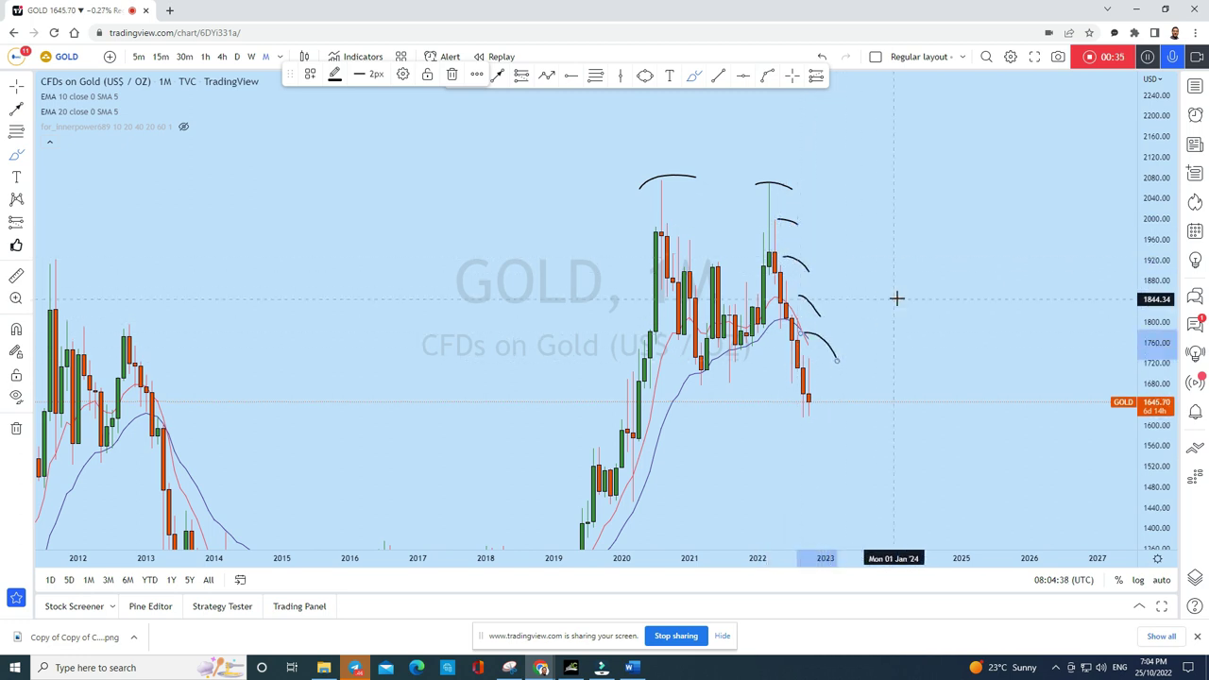
left_click(827, 61)
left_click(827, 61)
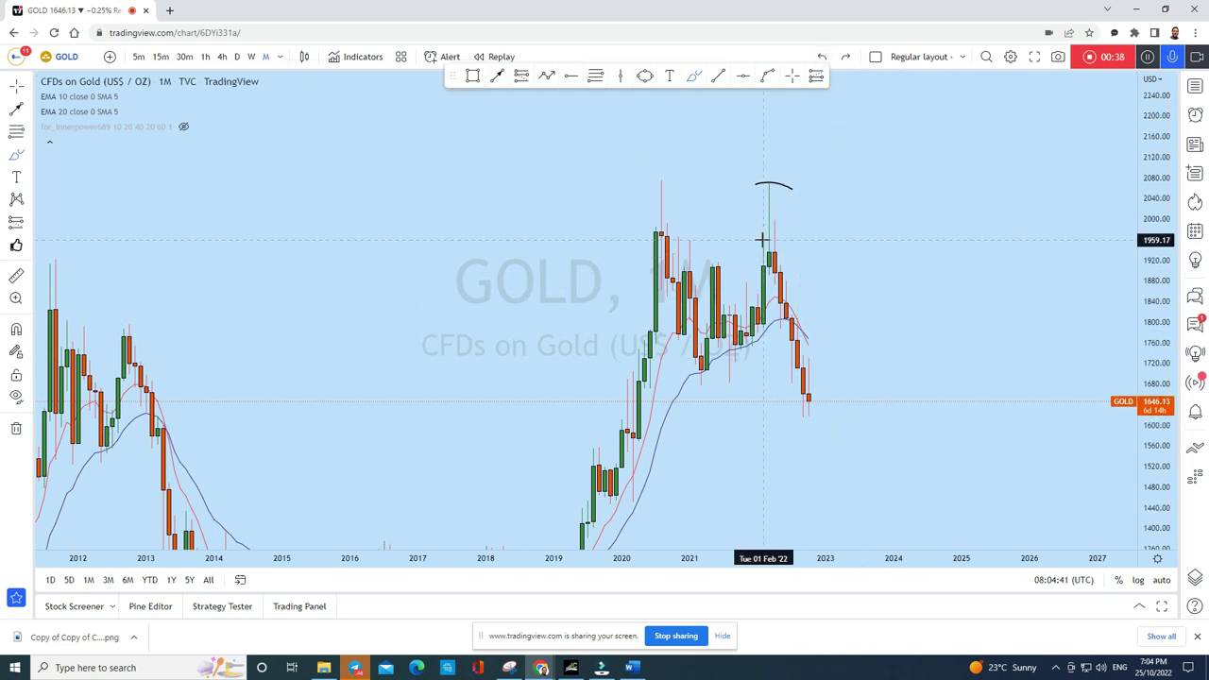
Examine the September and October 2022 monthly candles up close
left_click(17, 87)
left_click_drag(896, 254, 872, 190)
scroll(809, 401, "up", 3)
left_click_drag(810, 401, 856, 375)
left_click_drag(1155, 462, 1138, 226)
scroll(718, 302, "up", 2)
scroll(728, 254, "left", 3)
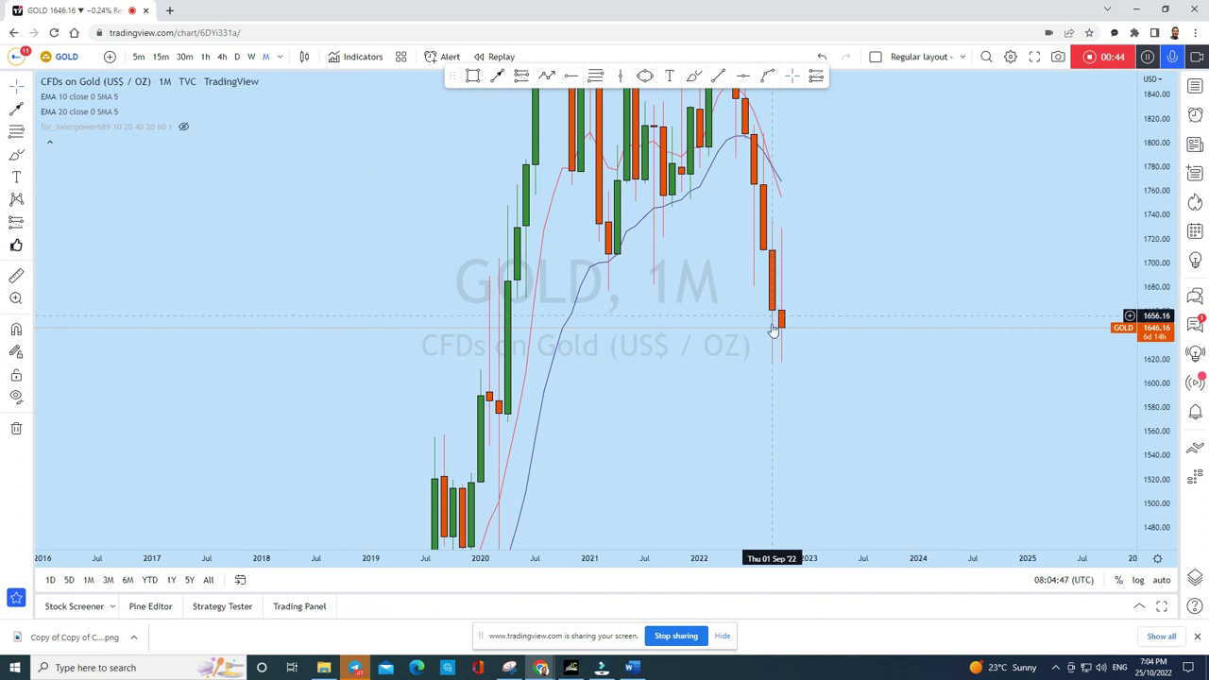
Brush a short mark at the upper wick of the October 2022 monthly candle and undo it
left_click(713, 79)
mouse_move(785, 224)
left_mouse_down()
mouse_move(828, 234)
mouse_move(809, 227)
left_mouse_up()
left_click(825, 56)
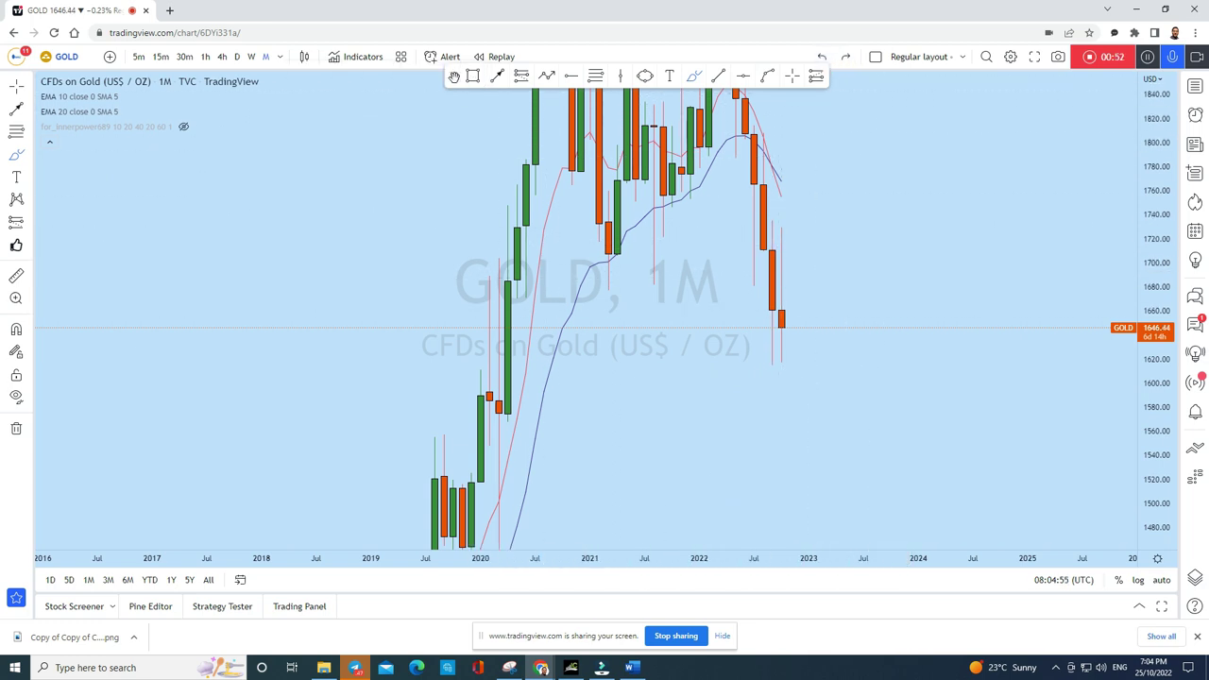
Draw a thin rectangle zone along the monthly support lows, from May 2018 into late 2023, between 1683.38 and 1681.29
left_click(475, 78)
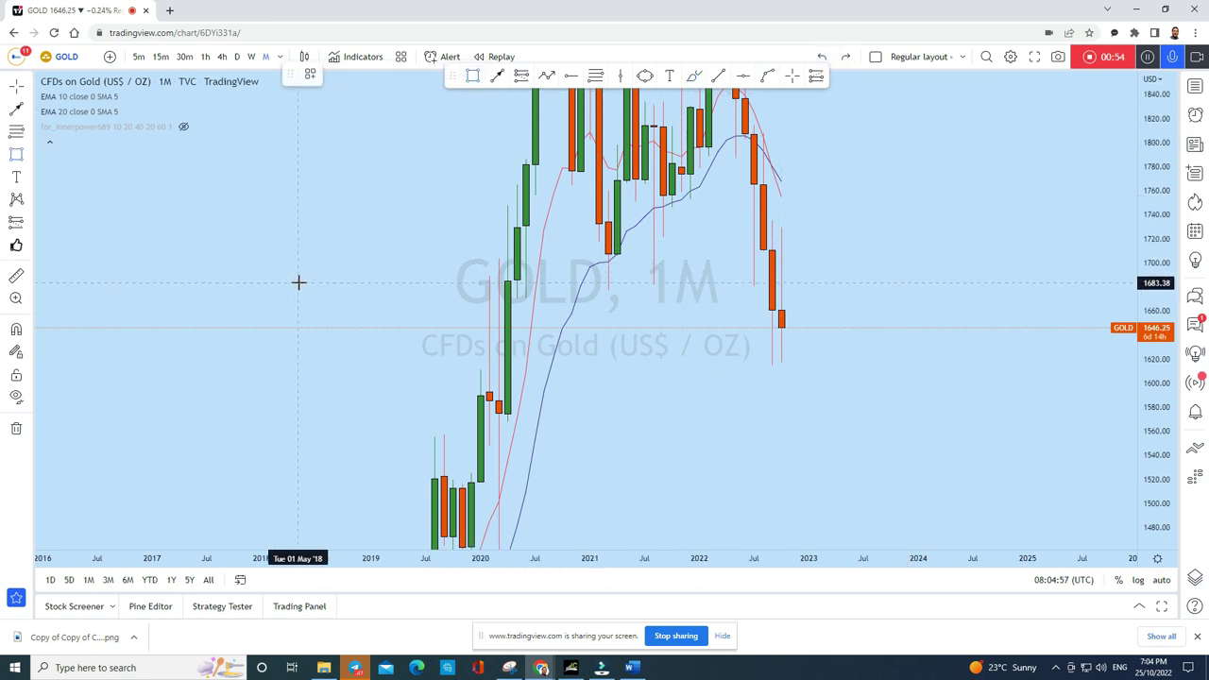
left_click_drag(298, 285, 909, 281)
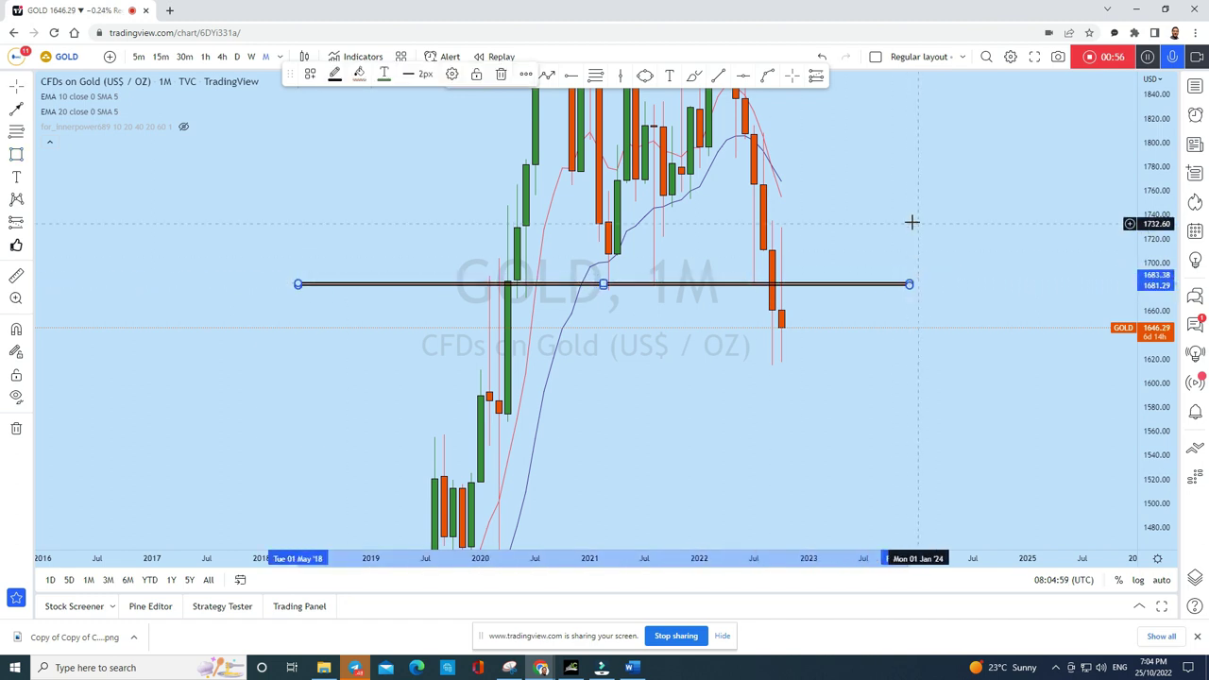
left_click_drag(738, 122, 742, 126)
Brush circles where the monthly lows touch the support zone and a stroke down from it, and undo the marks
left_click(607, 285)
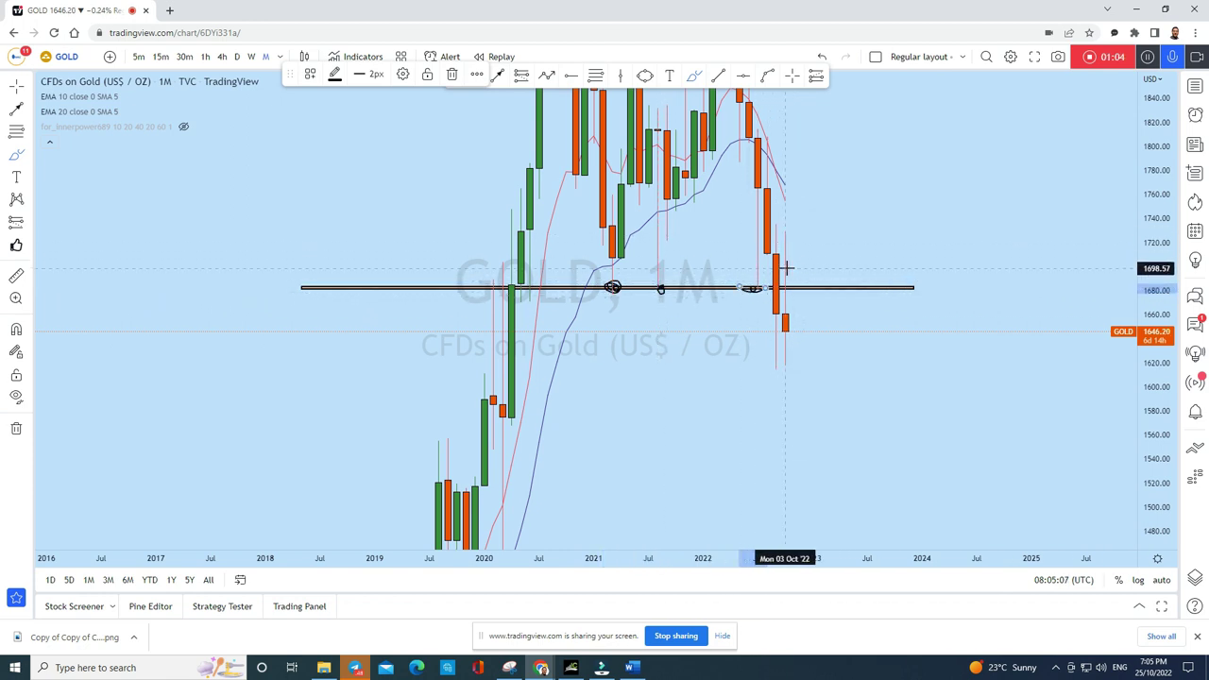
mouse_move(790, 284)
left_mouse_down()
mouse_move(794, 243)
mouse_move(804, 340)
mouse_move(816, 325)
mouse_move(826, 354)
left_mouse_up()
left_click(823, 59)
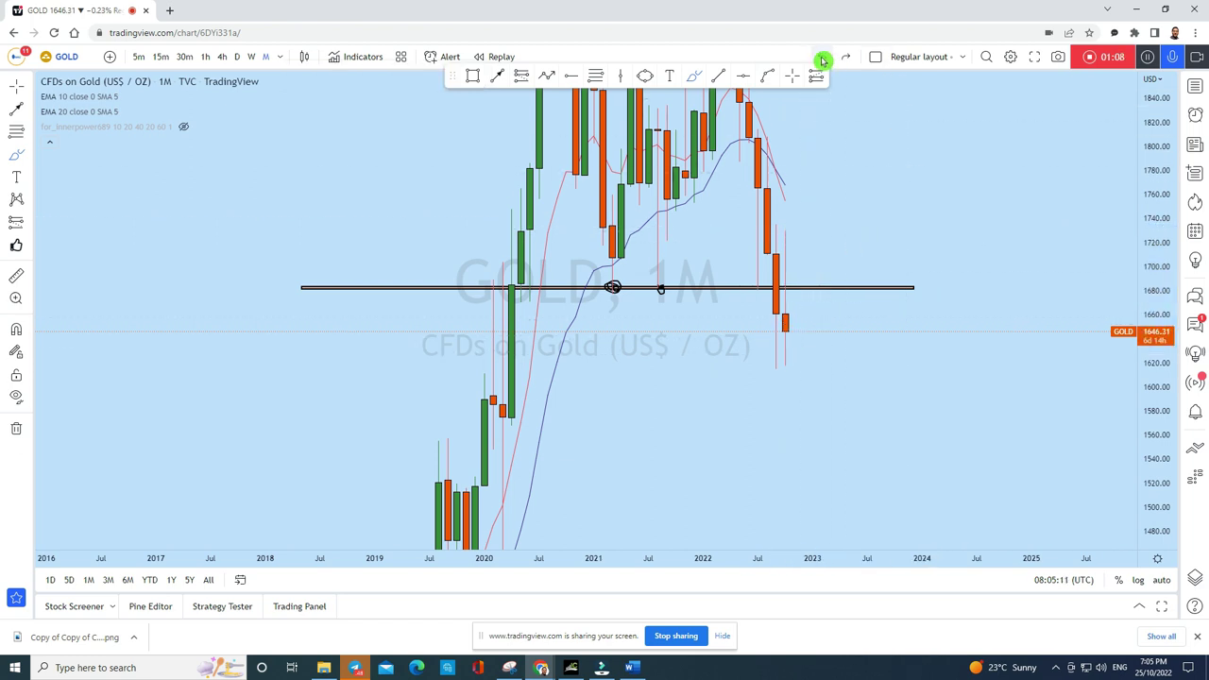
Brush two near-horizontal strokes at about 1660 across the latest monthly candles and undo them
scroll(725, 356, "up", 2)
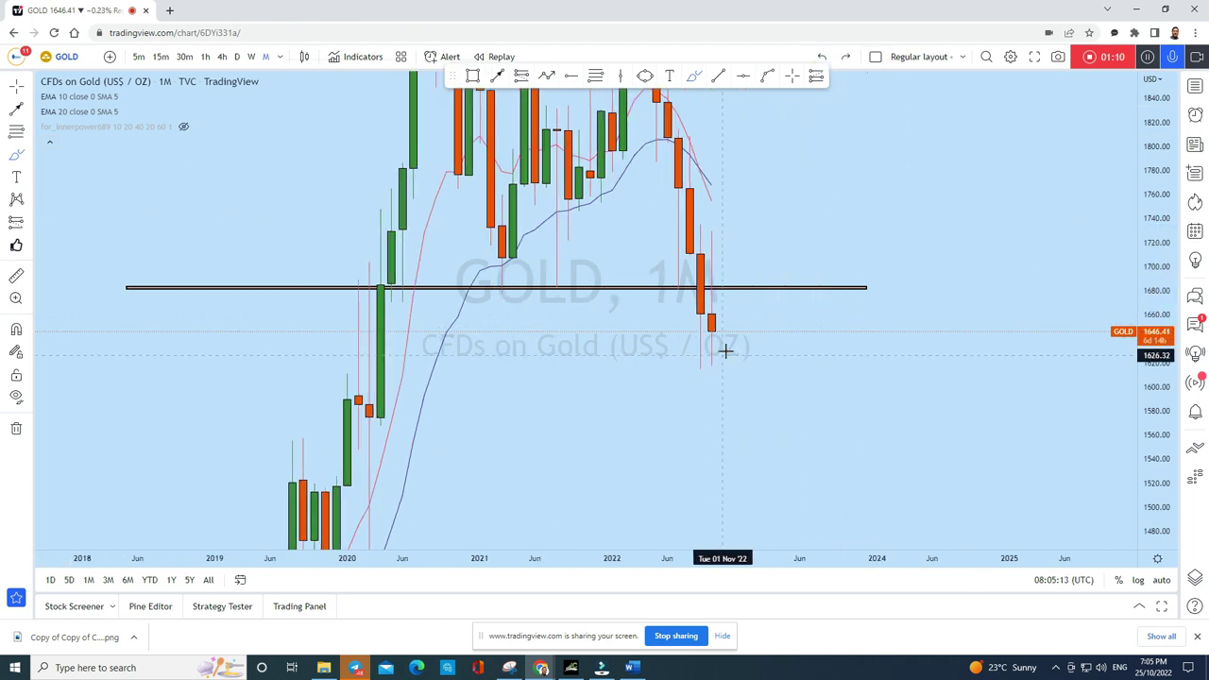
left_click_drag(669, 317, 856, 312)
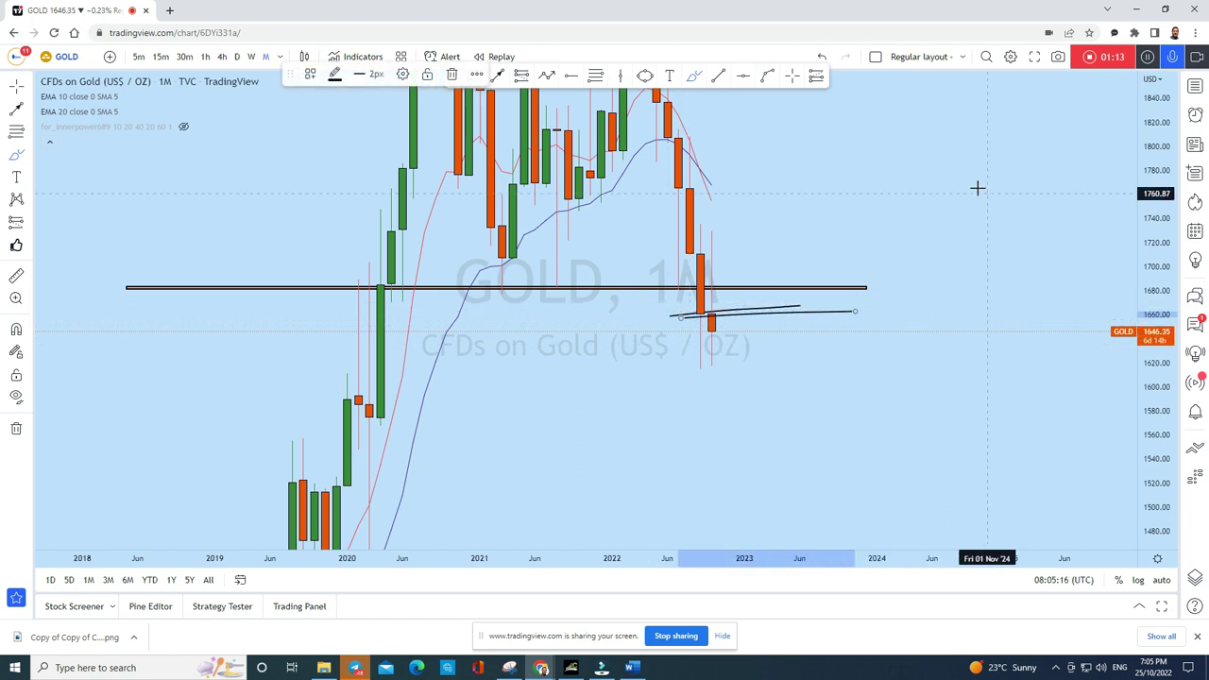
left_click(822, 57)
Switch the chart to the weekly timeframe
scroll(967, 348, "down", 2)
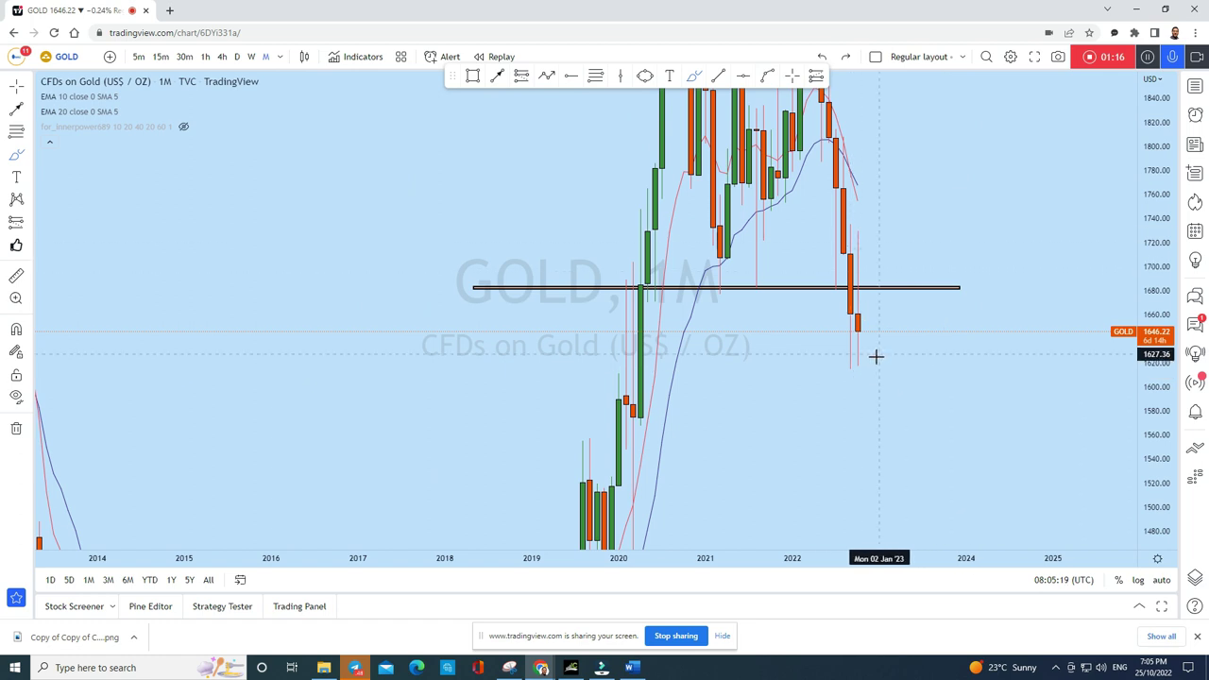
scroll(926, 343, "up", 2)
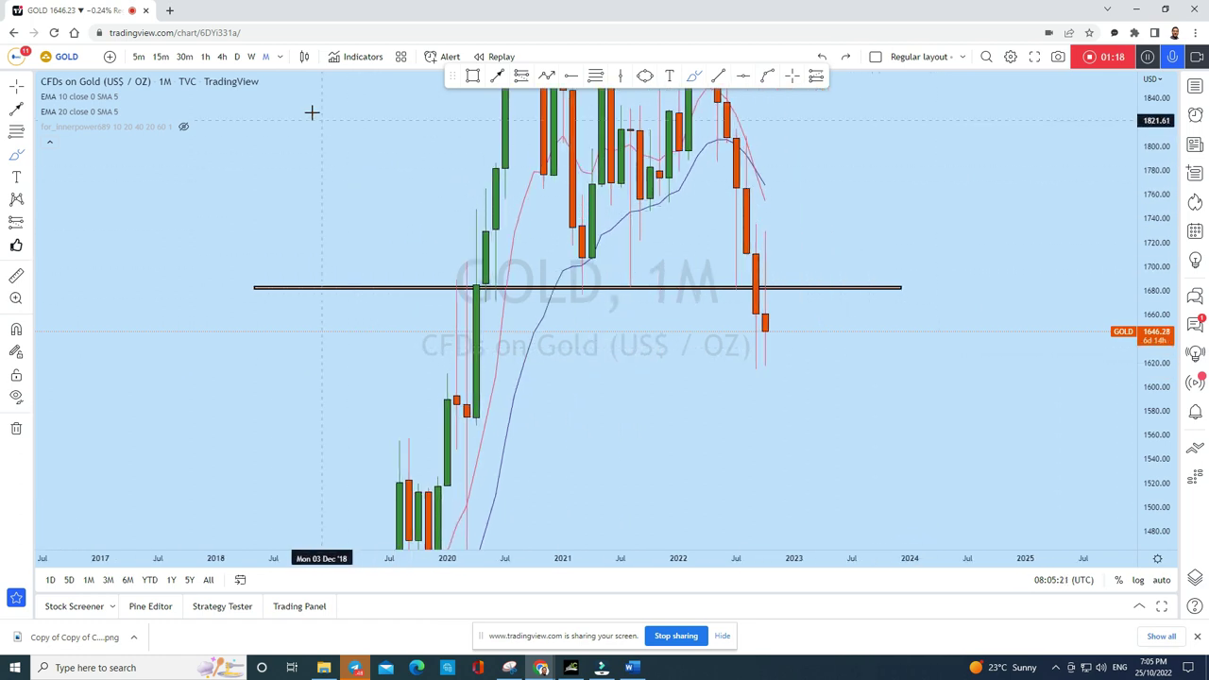
left_click(252, 58)
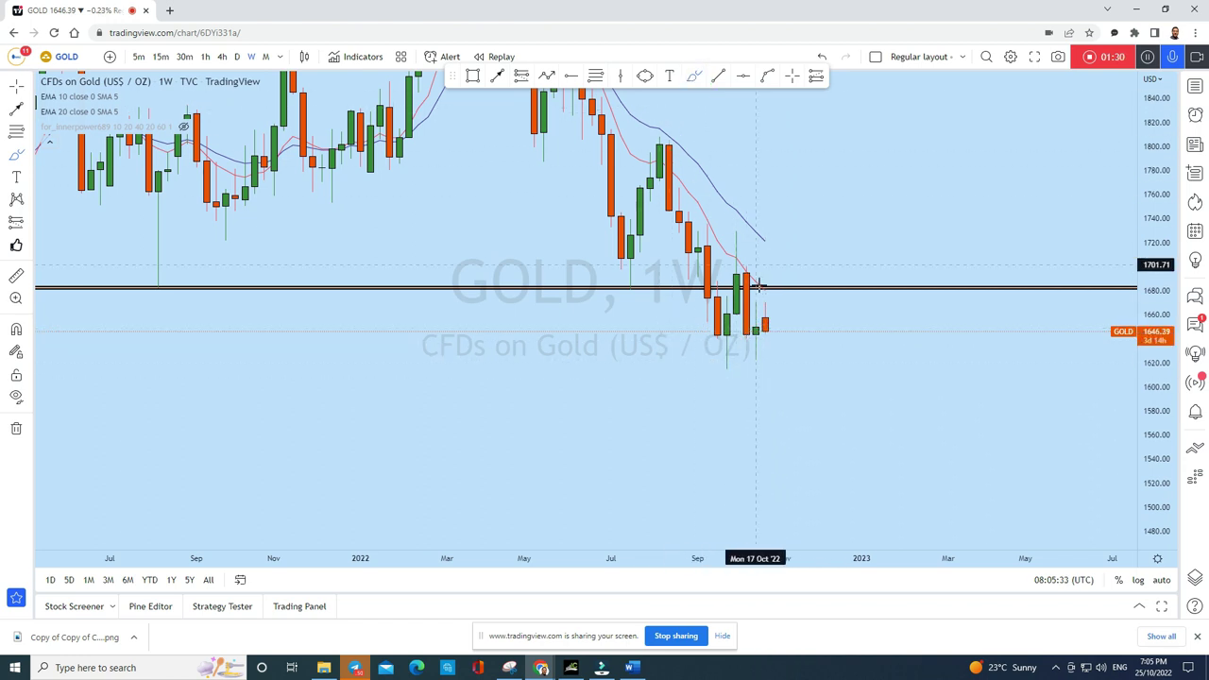
Brush arcs beneath the two recent weekly lows and a loop around the latest candle, and undo the marks
mouse_move(738, 361)
left_mouse_down()
mouse_move(775, 361)
mouse_move(743, 364)
mouse_move(756, 316)
mouse_move(747, 343)
left_mouse_up()
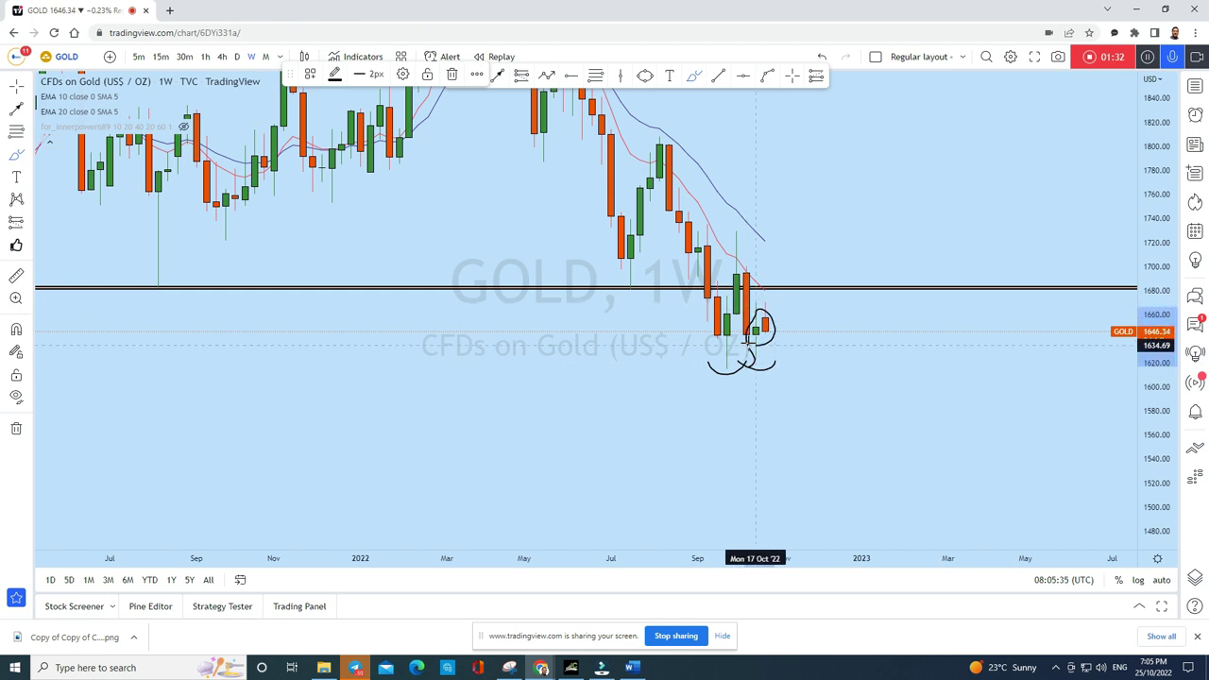
left_click(822, 59)
left_click(825, 58)
Place a horizontal line at 1670.68 along the highs of the last two weekly candles
left_click(18, 84)
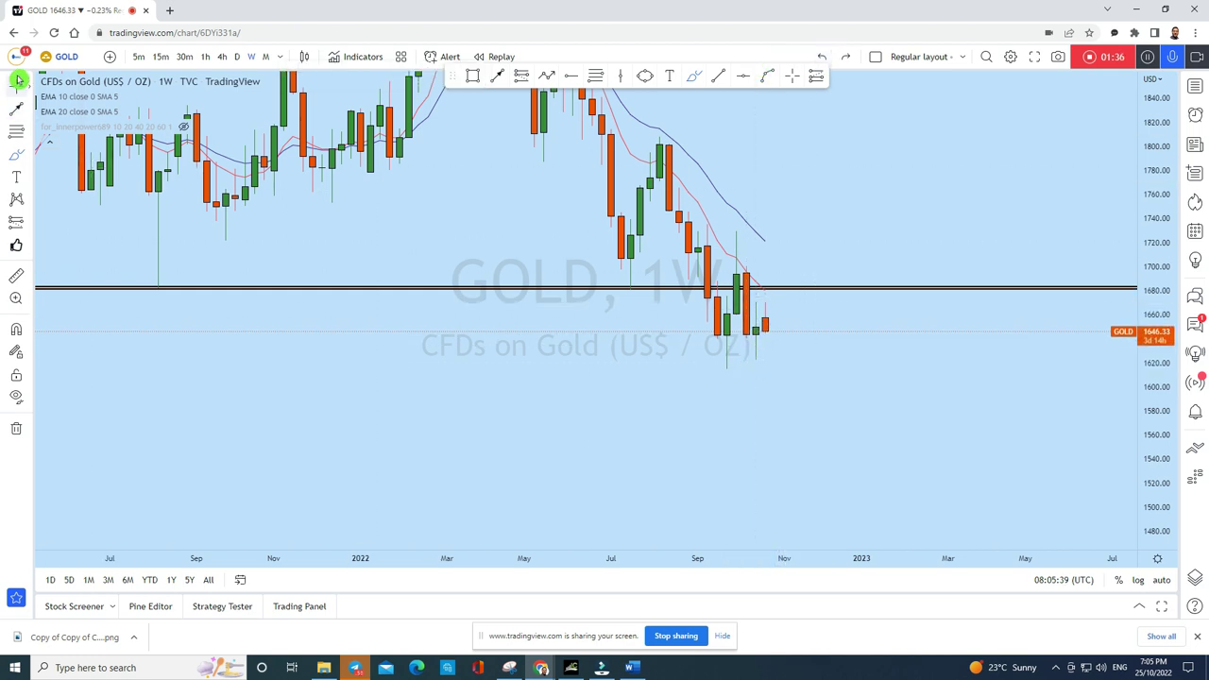
left_click_drag(916, 364, 893, 337)
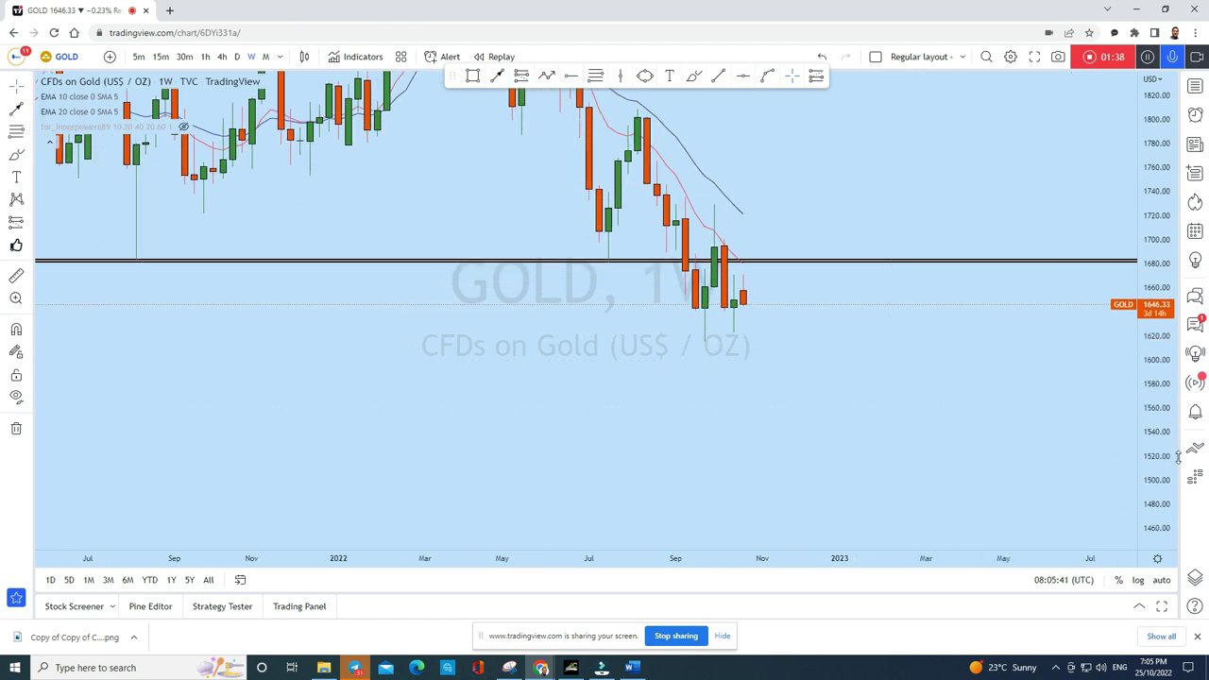
scroll(893, 337, "up", 5)
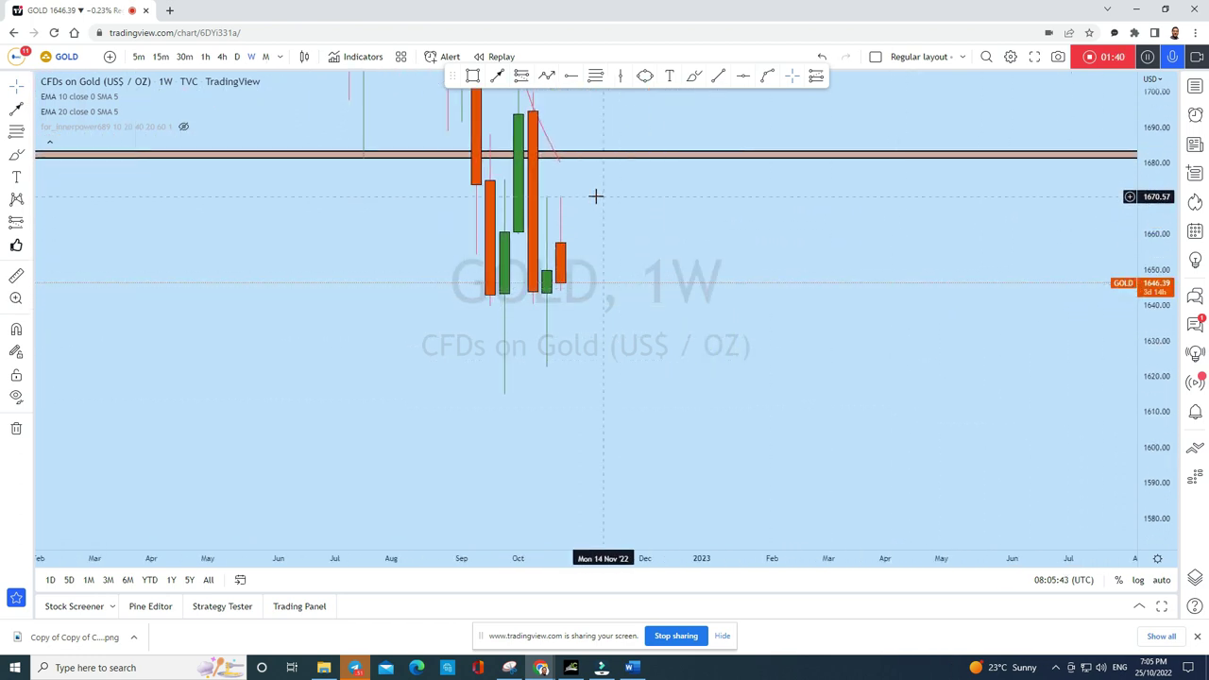
left_click_drag(545, 202, 671, 283)
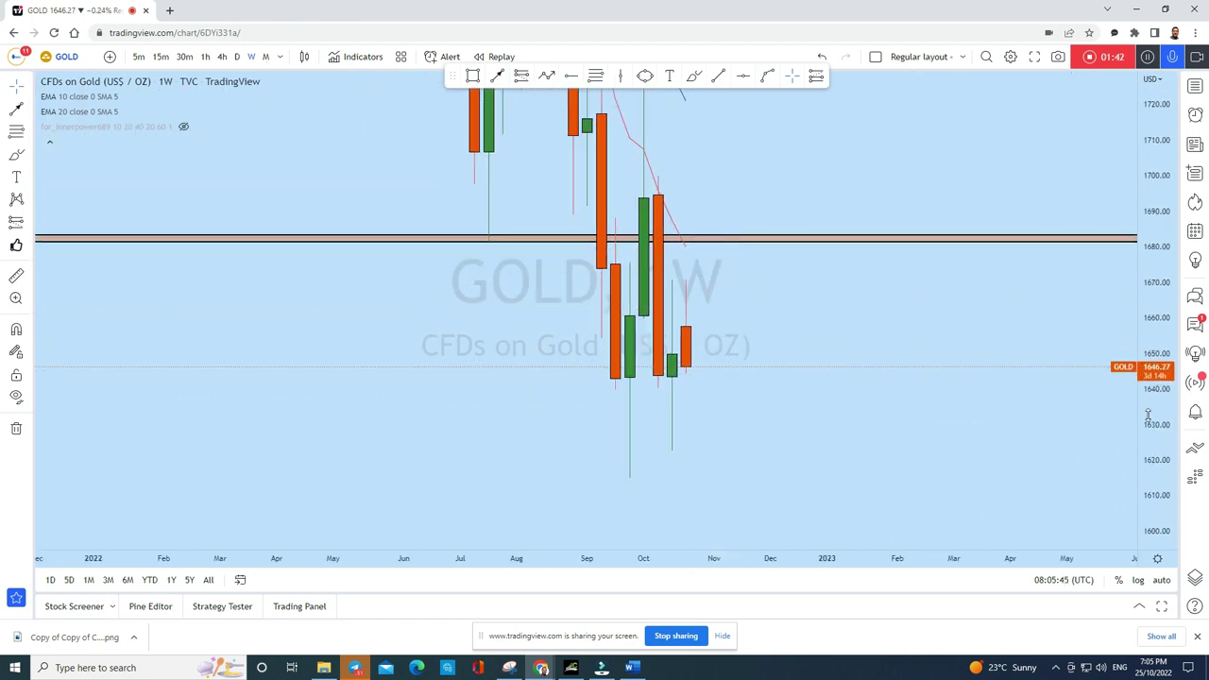
left_click_drag(1143, 403, 1088, 148)
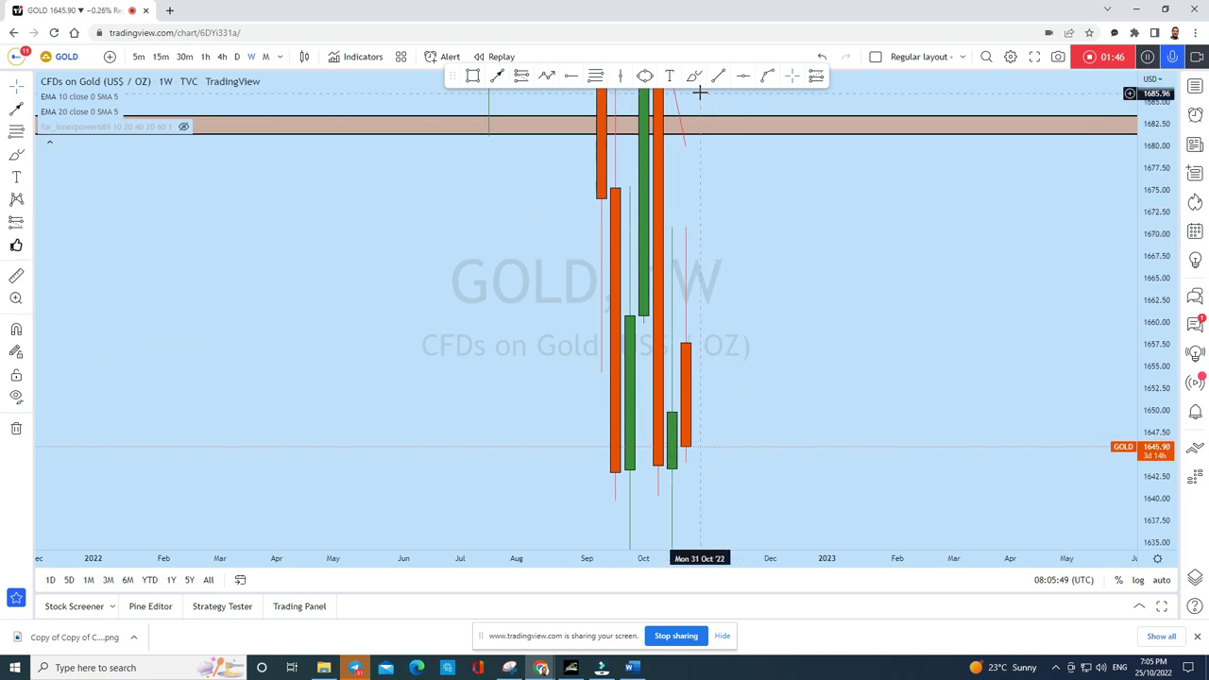
left_click(747, 82)
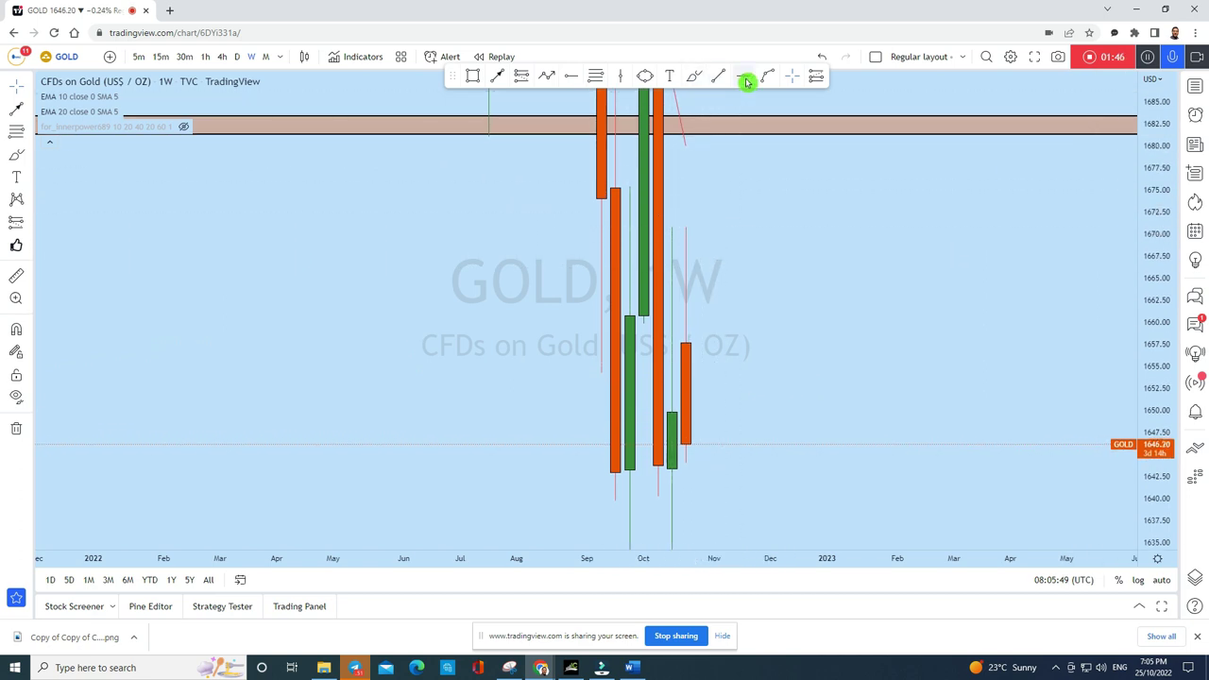
left_click(431, 227)
left_click_drag(751, 190, 813, 180)
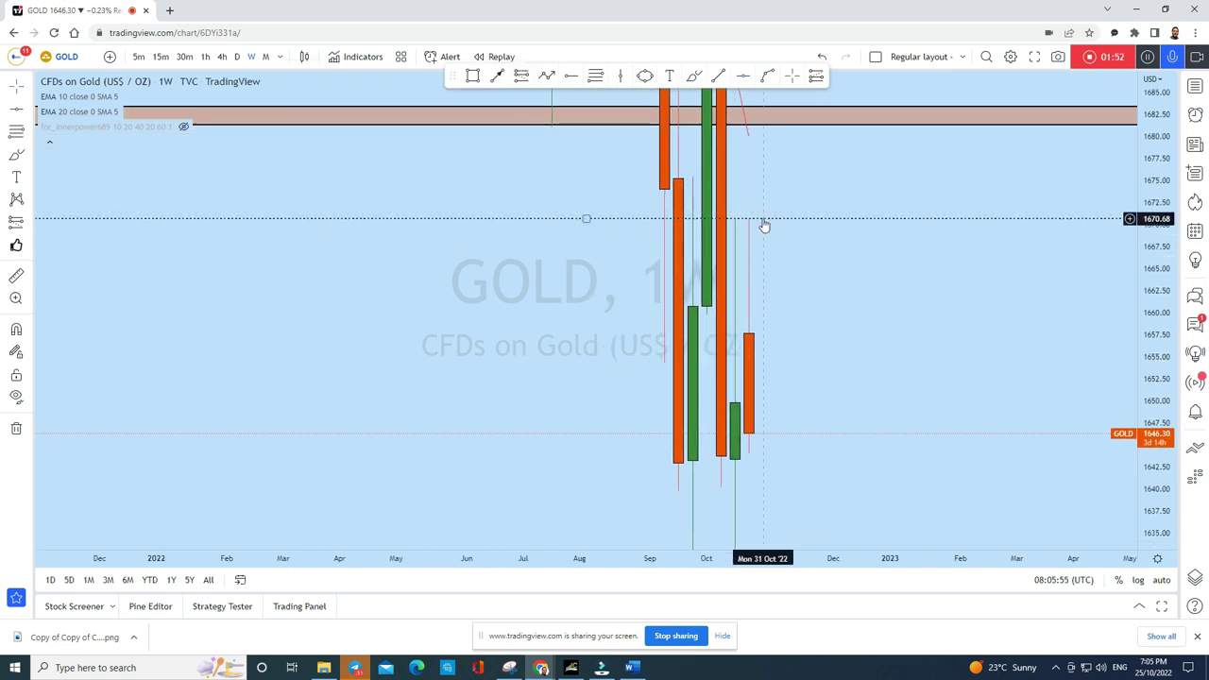
Draw a rising trend line beneath the two recent weekly lows, starting at 15 Aug '22 and 1599.64
scroll(763, 227, "down", 4)
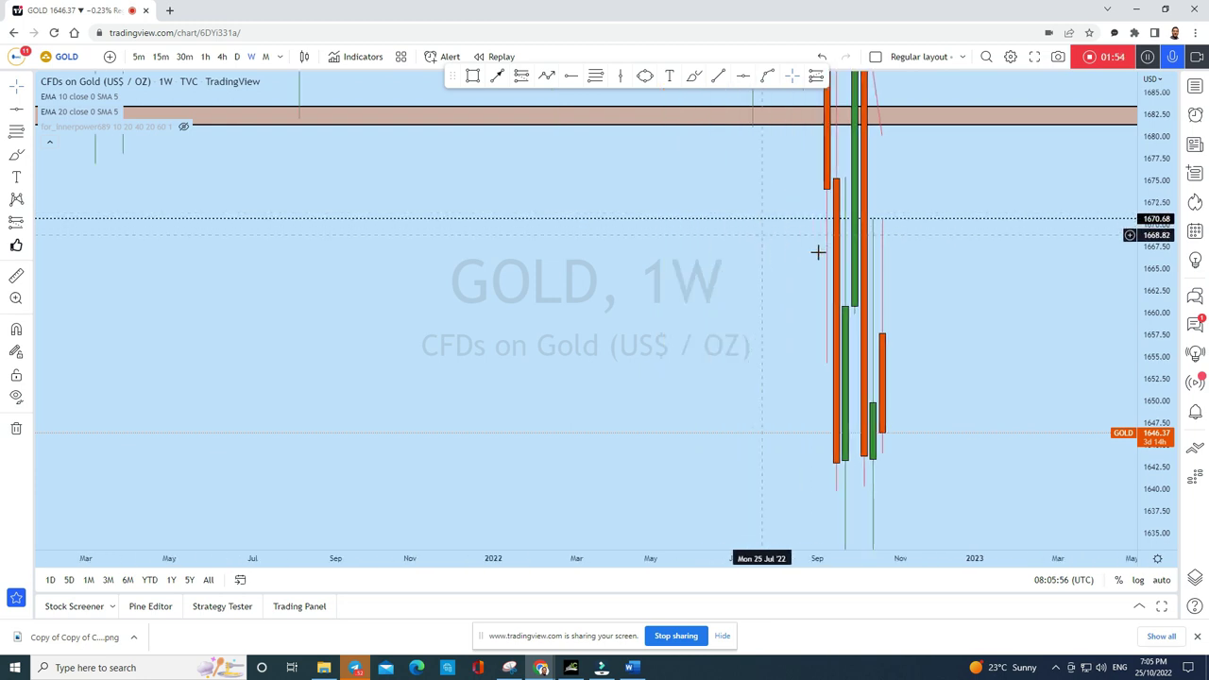
left_click_drag(1147, 323, 1147, 515)
scroll(899, 414, "up", 3)
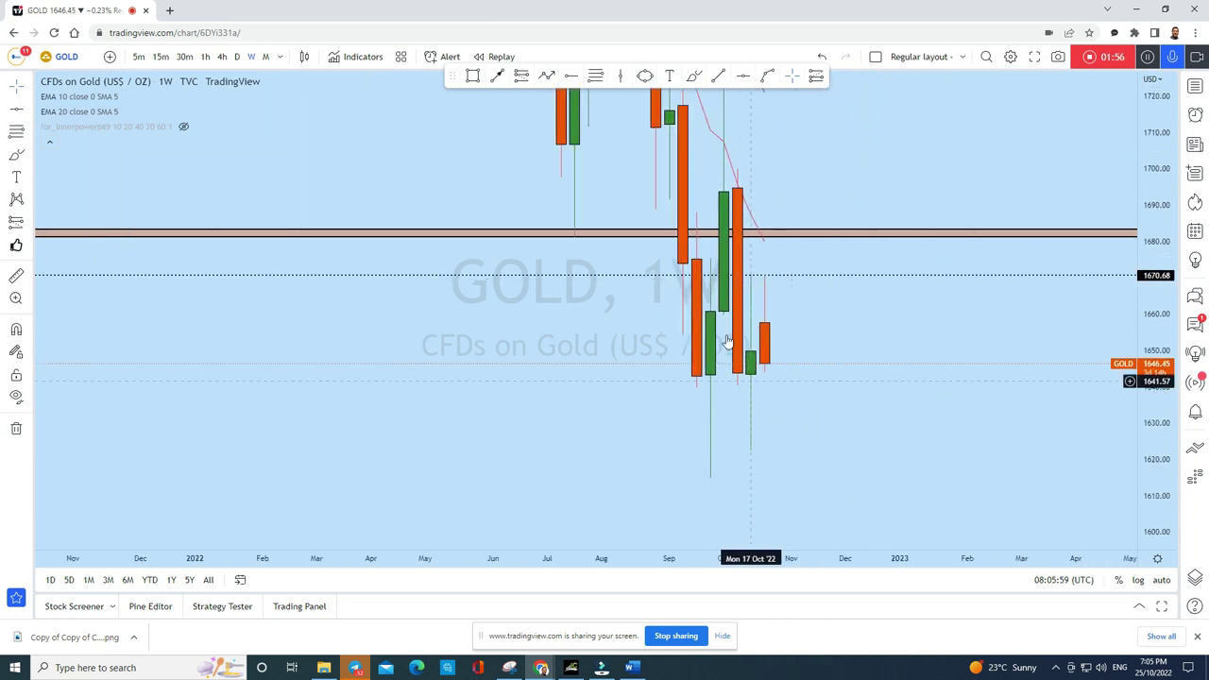
left_click_drag(894, 472, 832, 382)
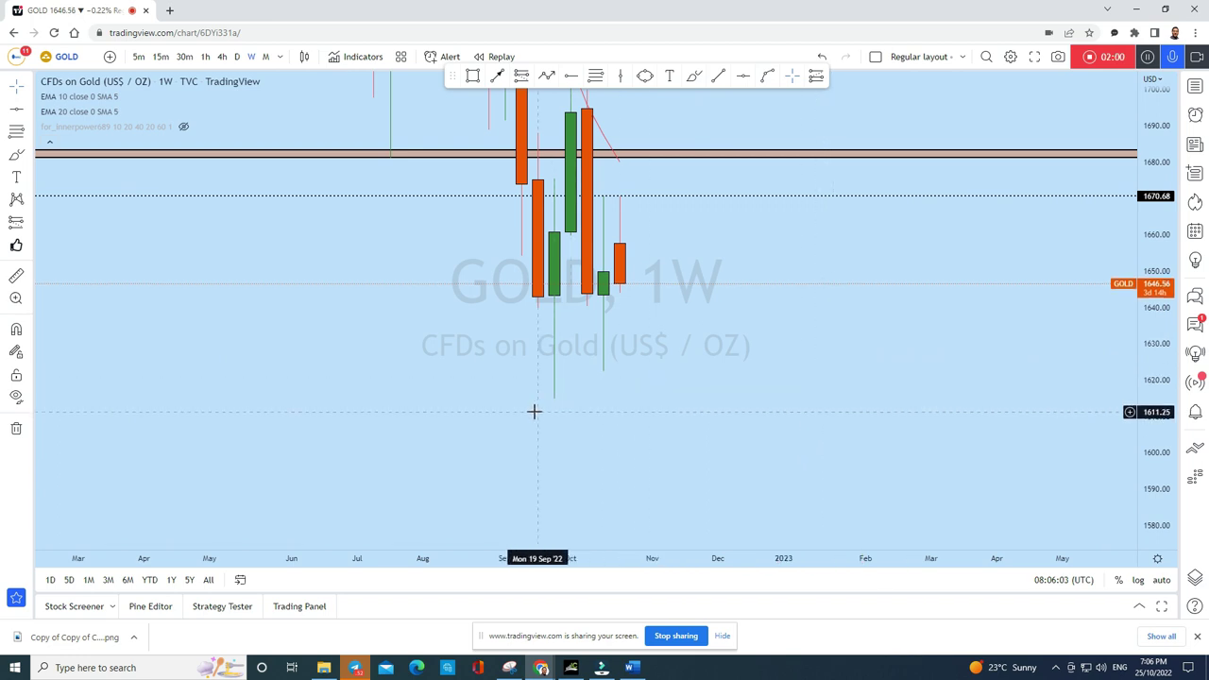
left_click(724, 78)
left_click(457, 454)
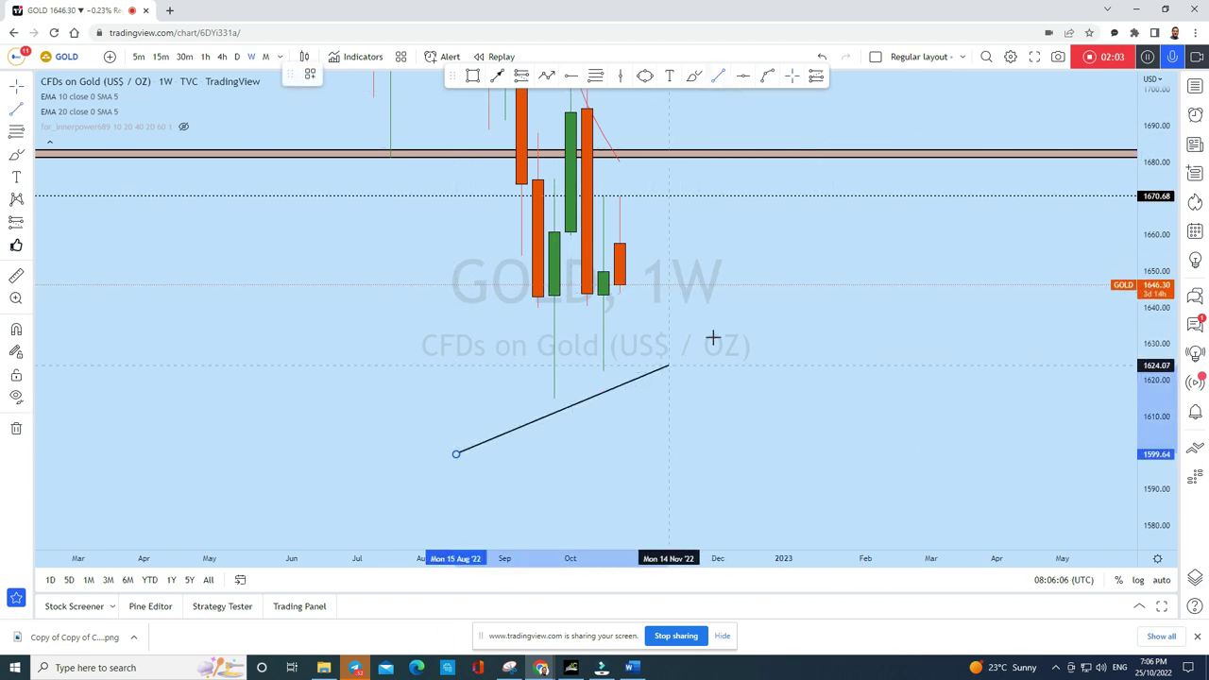
left_click(820, 255)
left_click_drag(781, 439, 932, 429)
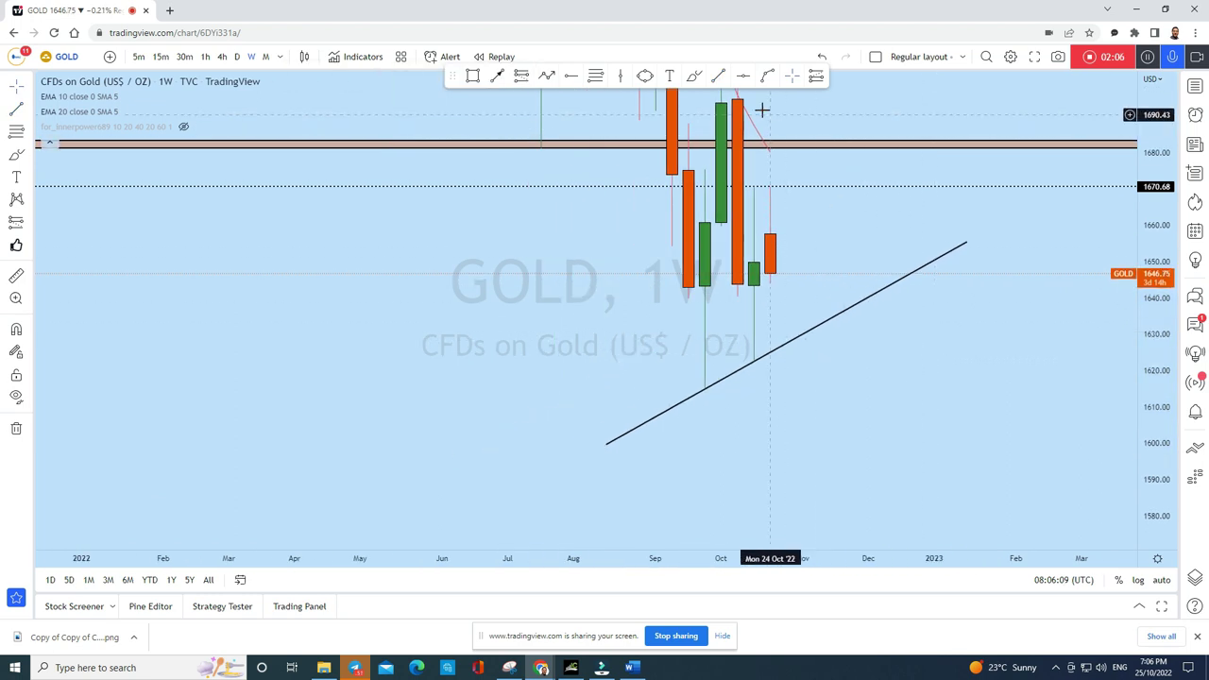
Brush possible upward and downward price paths beside the current weekly candle and undo them
left_click(775, 272)
left_click(693, 75)
mouse_move(770, 277)
left_mouse_down()
mouse_move(772, 319)
mouse_move(790, 336)
mouse_move(835, 170)
mouse_move(787, 180)
left_mouse_up()
mouse_move(804, 332)
left_mouse_down()
mouse_move(854, 476)
mouse_move(868, 470)
left_mouse_up()
left_click(825, 55)
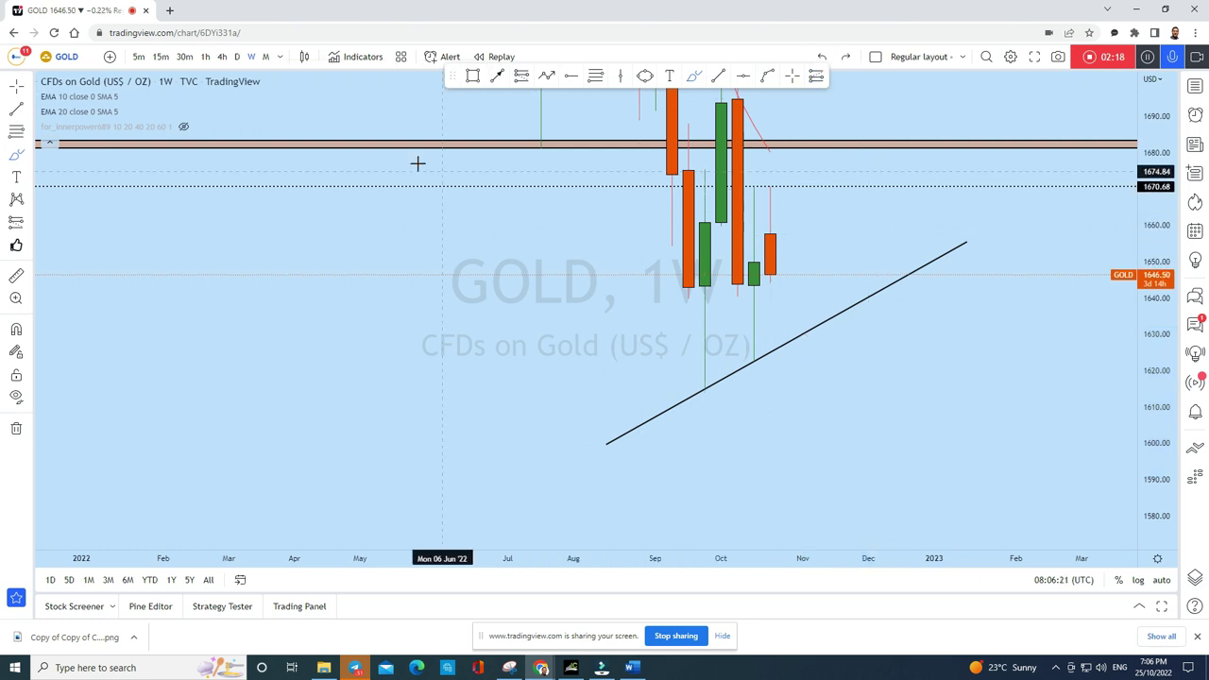
Switch the chart to the daily timeframe and review the recent candles against the zone, line and trend line
left_click(237, 56)
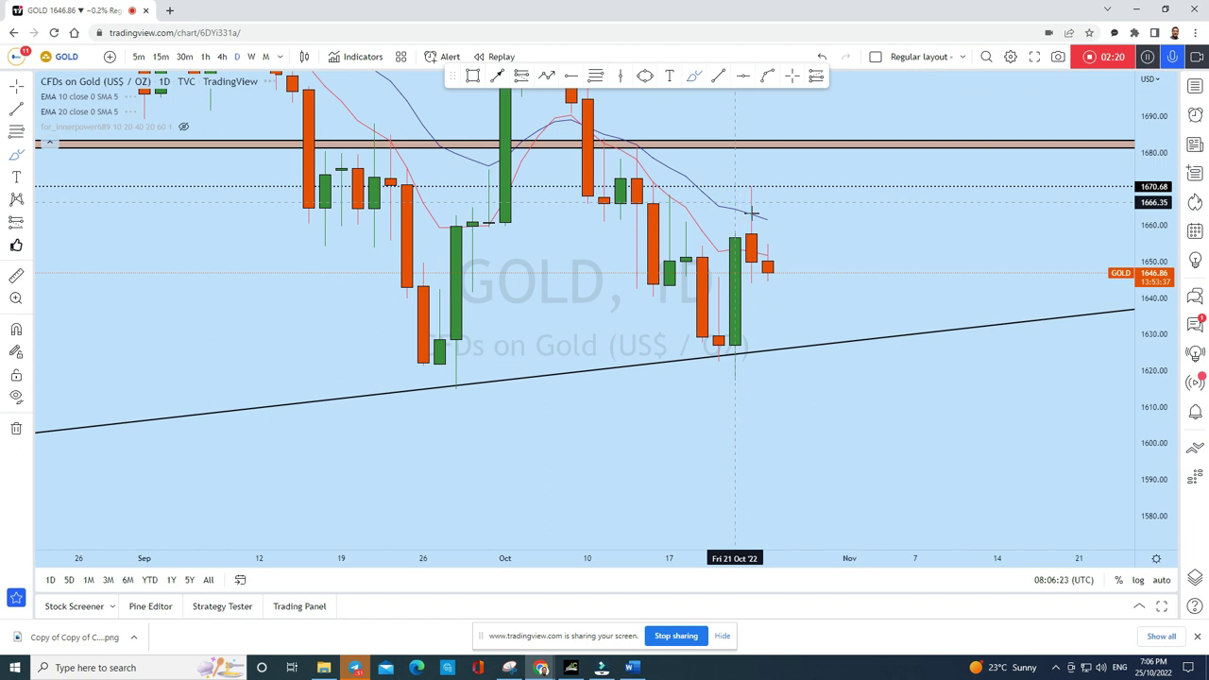
scroll(971, 390, "up", 3)
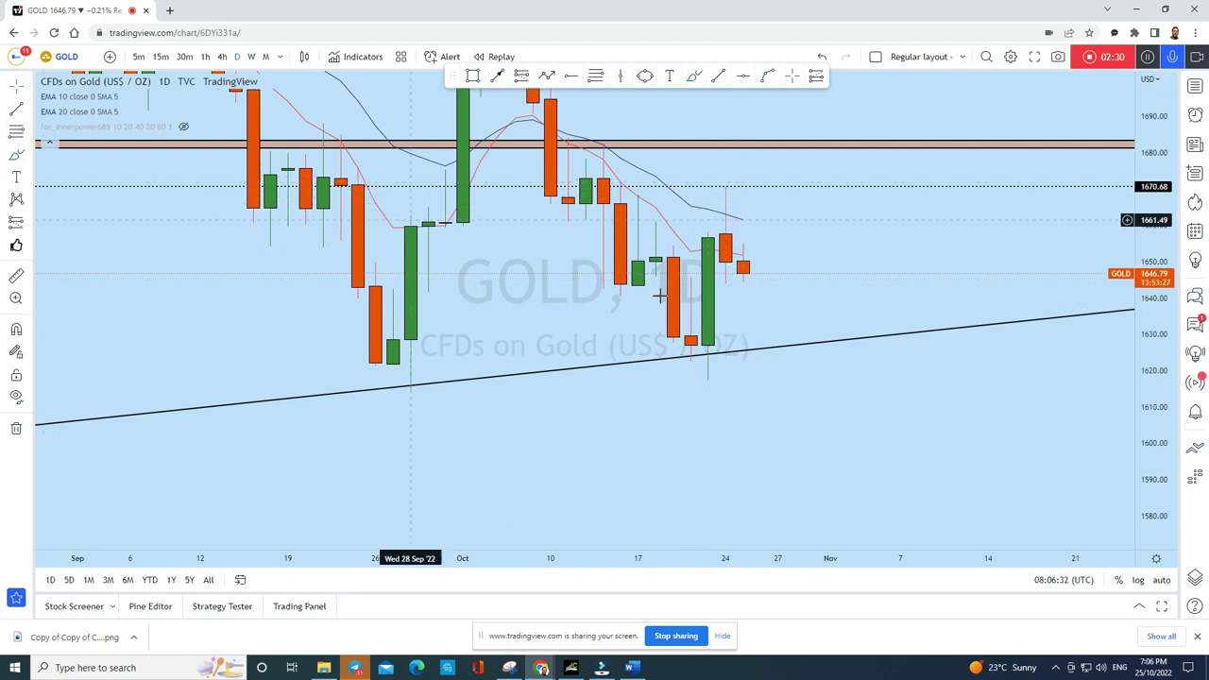
scroll(933, 464, "down", 5)
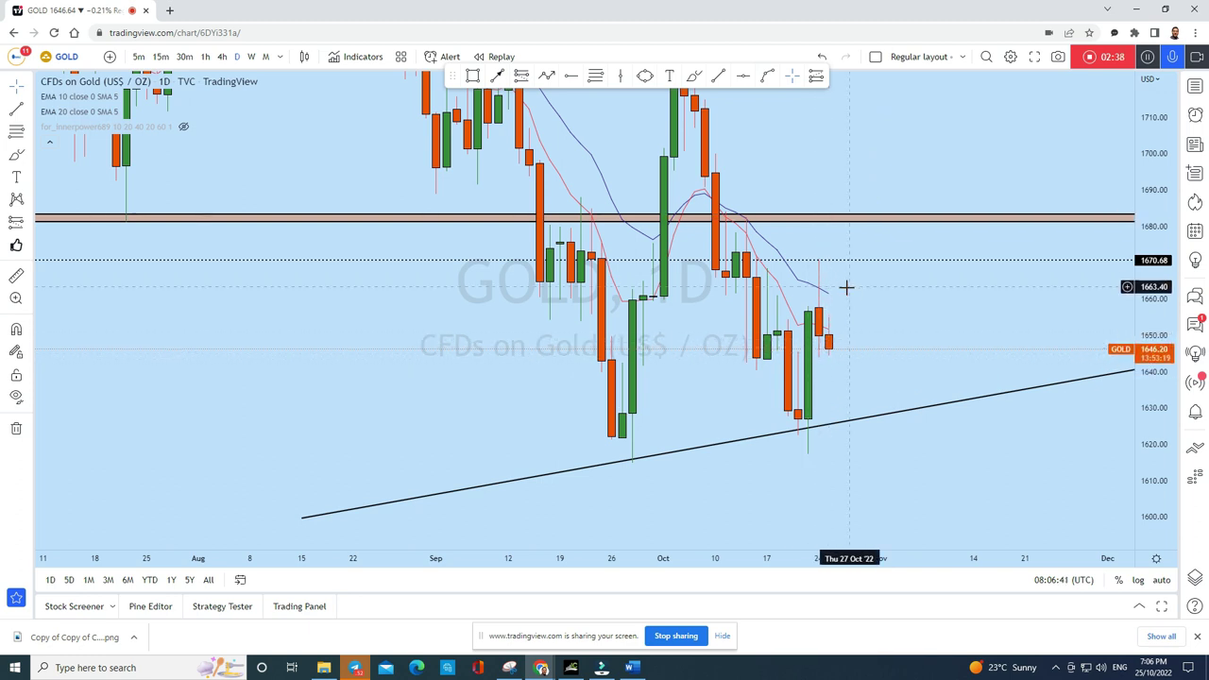
scroll(873, 257, "up", 1)
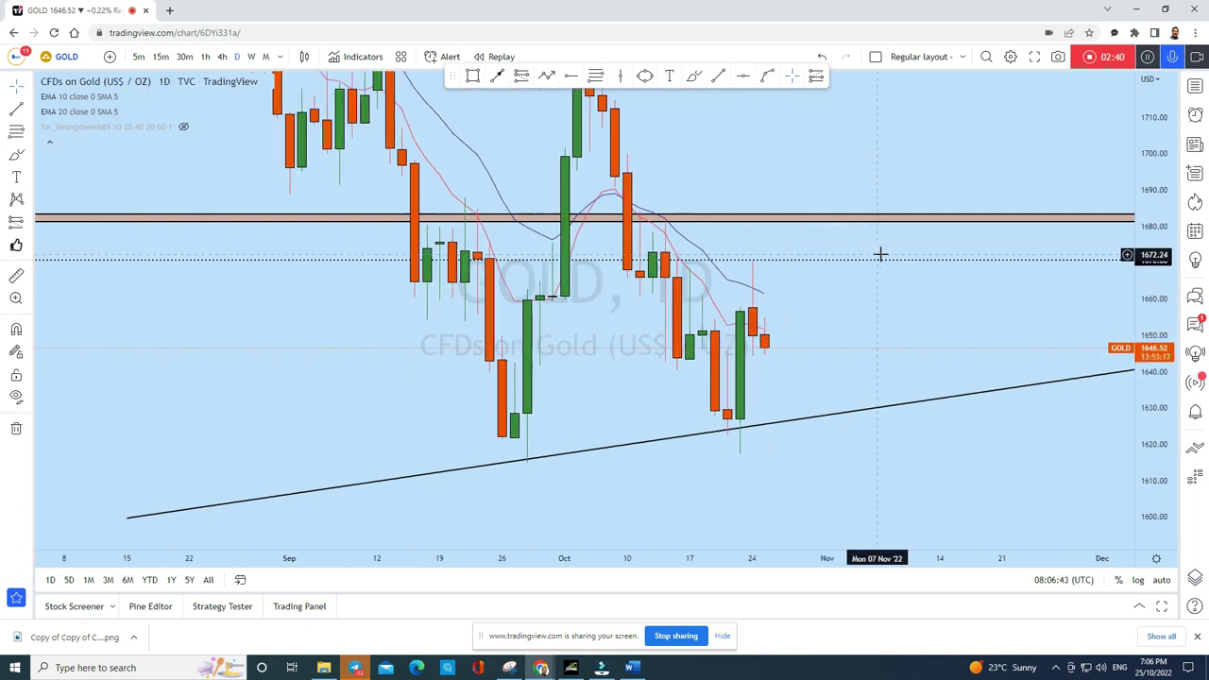
Brush a possible rise to the dotted line and a possible drop from the latest daily candle, undoing both sketches
left_click(693, 76)
mouse_move(758, 257)
left_mouse_down()
mouse_move(773, 284)
mouse_move(827, 250)
left_mouse_up()
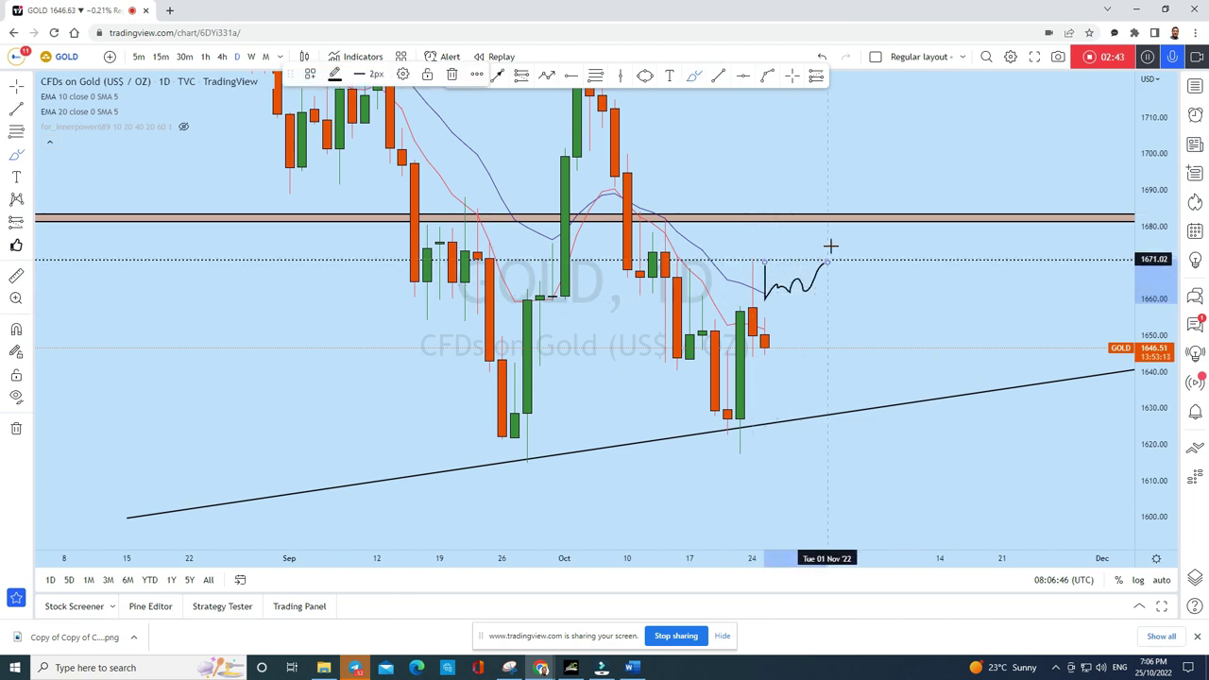
left_click(822, 56)
mouse_move(770, 349)
left_mouse_down()
mouse_move(778, 286)
mouse_move(818, 266)
mouse_move(847, 273)
mouse_move(829, 387)
mouse_move(817, 382)
left_mouse_up()
left_click(823, 57)
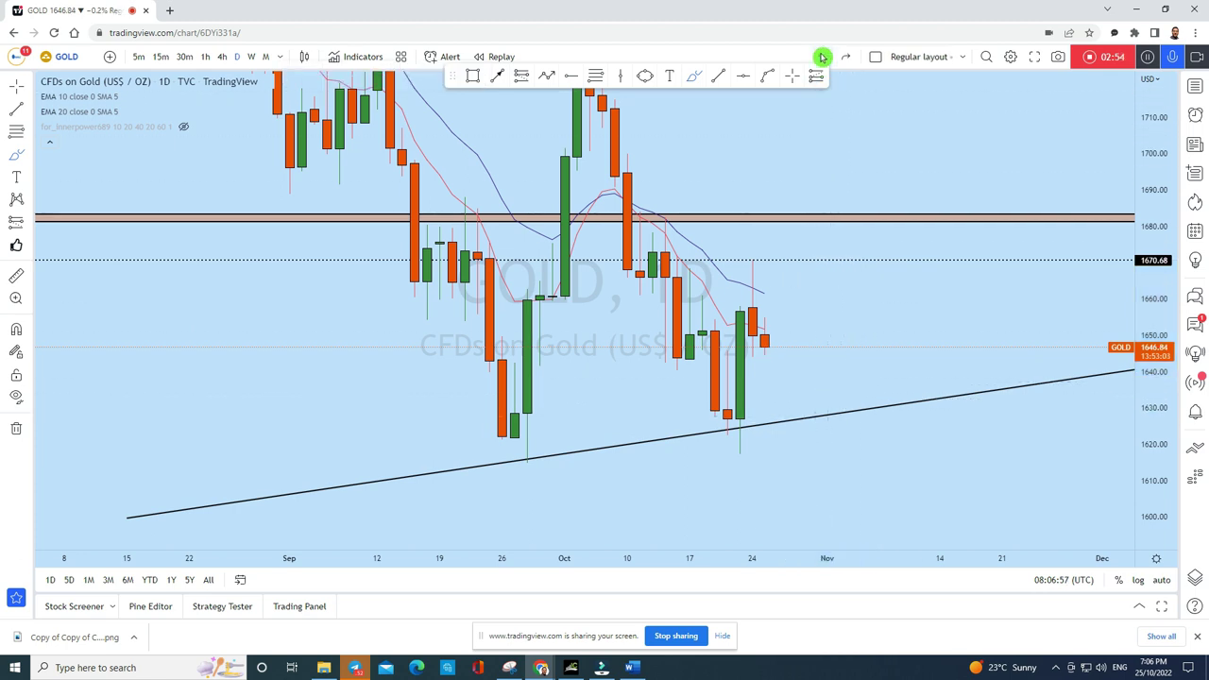
Switch the gold chart to the four-hour timeframe and review the recent candles between the zone and the rising trend line
left_click(223, 56)
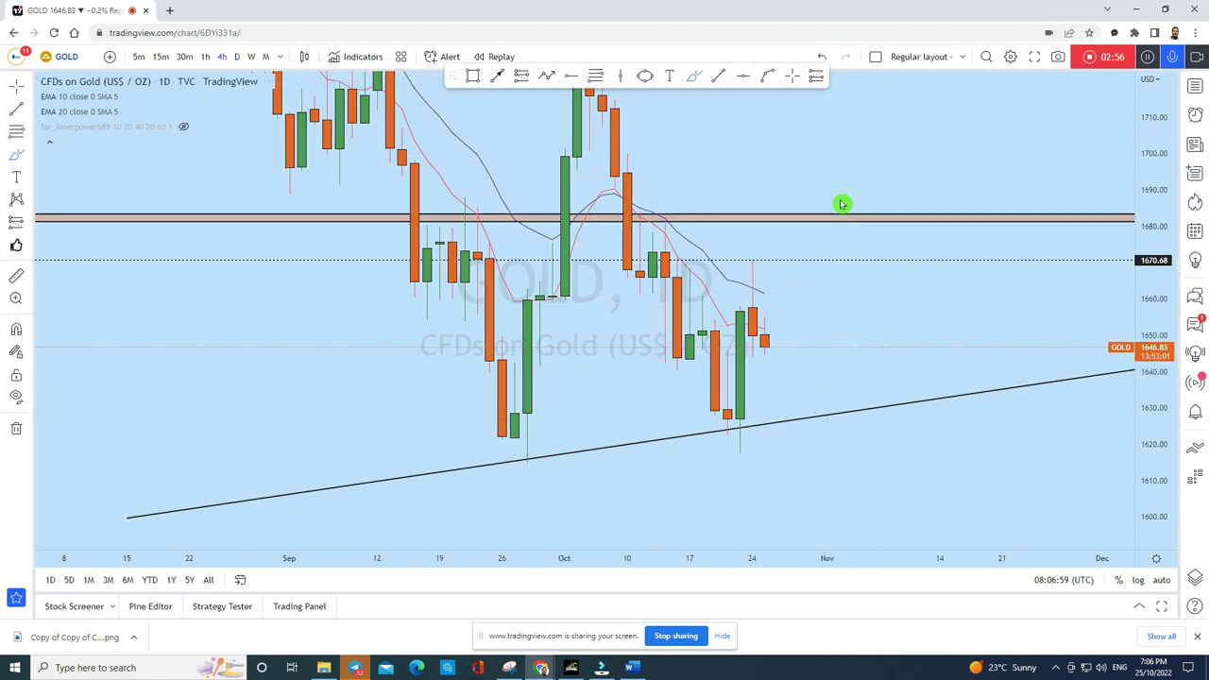
scroll(718, 350, "down", 3)
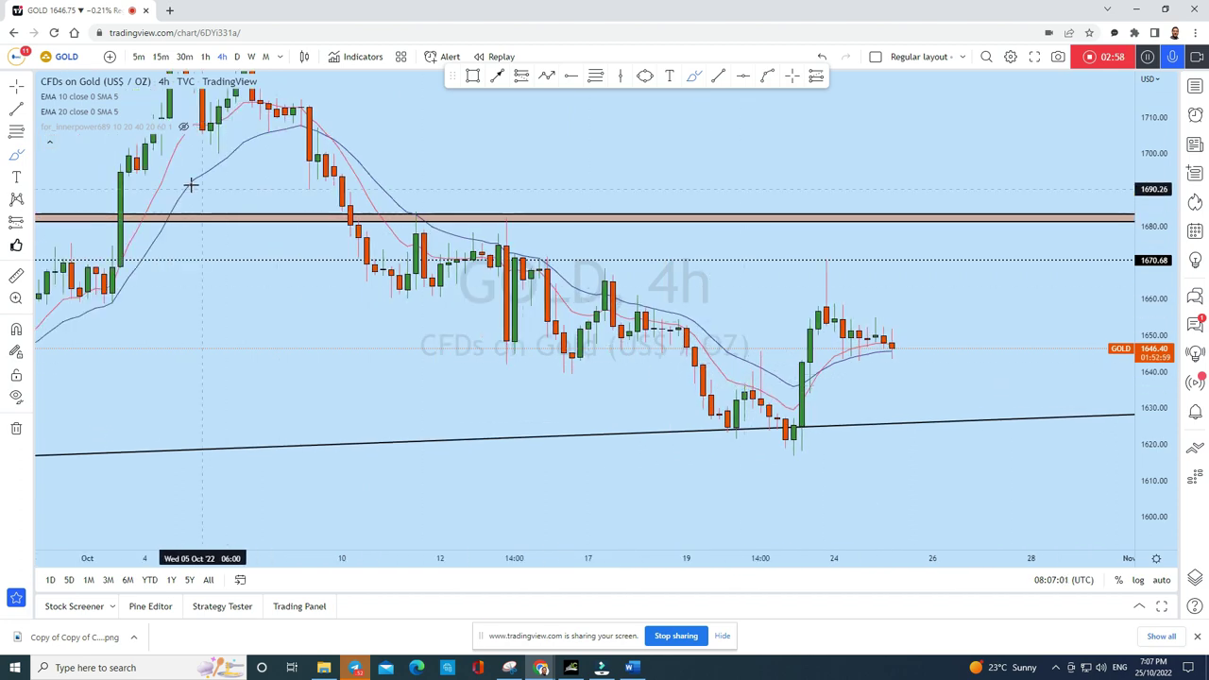
scroll(804, 475, "down", 4)
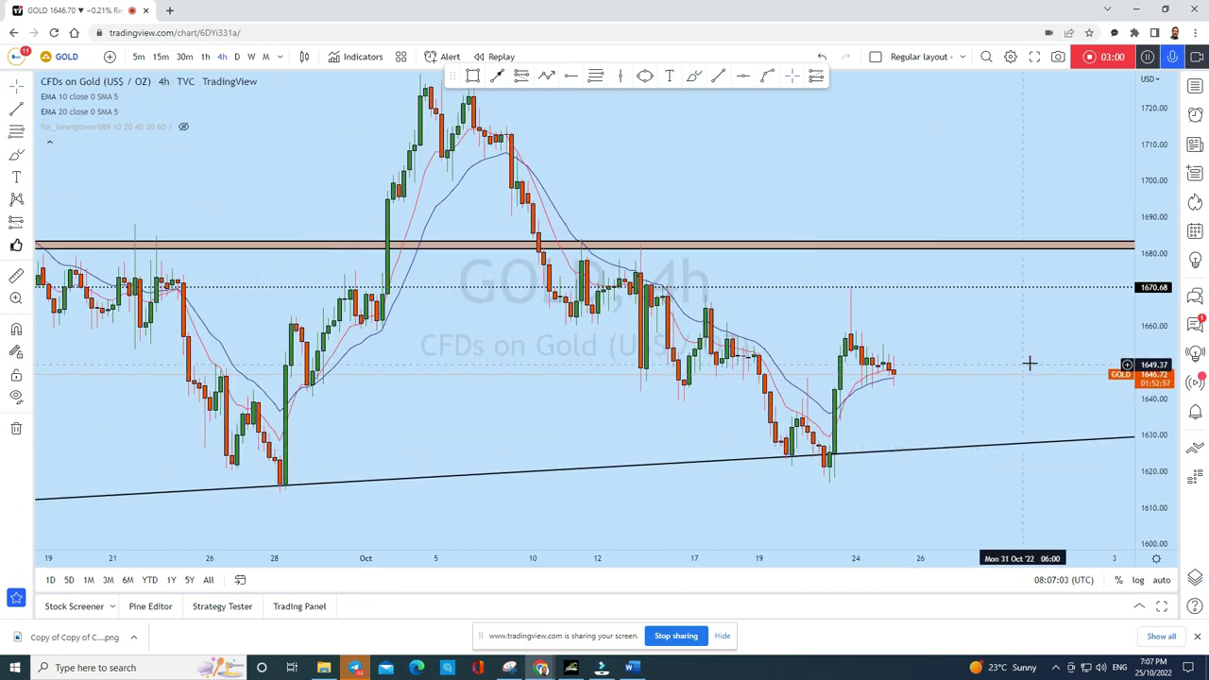
left_click_drag(1156, 496, 1157, 236)
scroll(972, 399, "up", 3)
left_click_drag(916, 380, 991, 246)
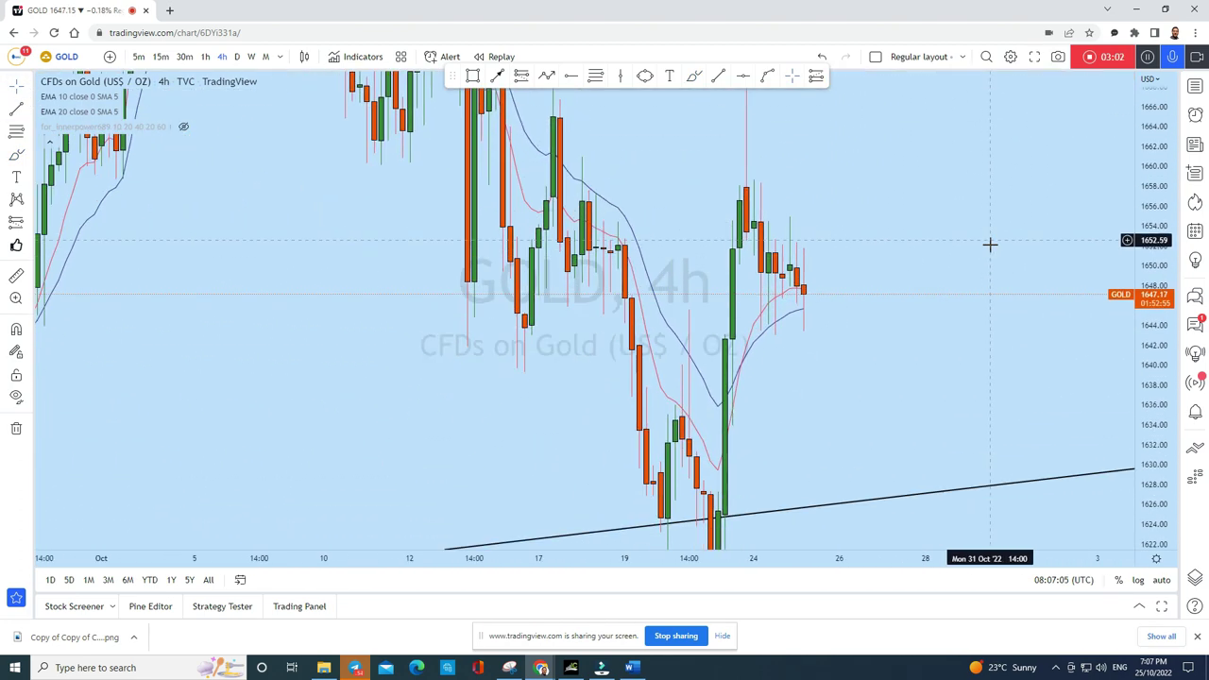
scroll(992, 245, "down", 4)
left_click_drag(1130, 408, 1143, 425)
Draw a very thin rectangle as a horizontal level at about 1639.50, from 12 Sep '22 to beyond the latest candle
left_click(571, 78)
left_click(488, 78)
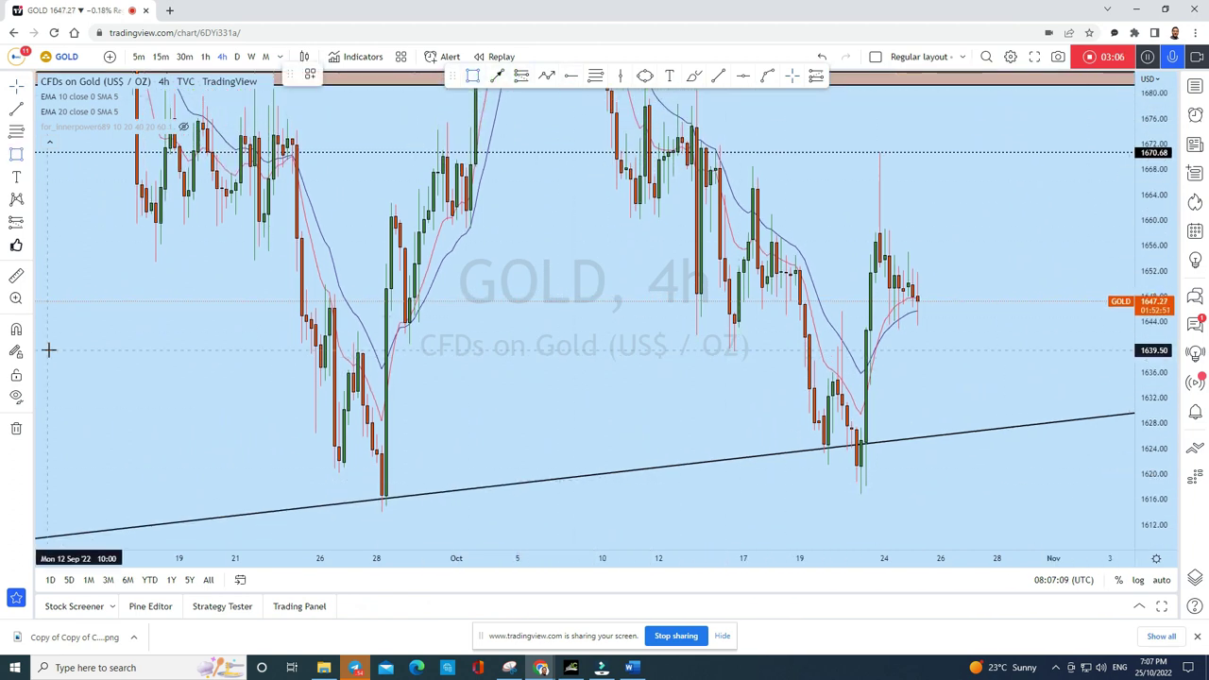
left_click_drag(45, 352, 1069, 353)
left_click_drag(1050, 291, 1038, 298)
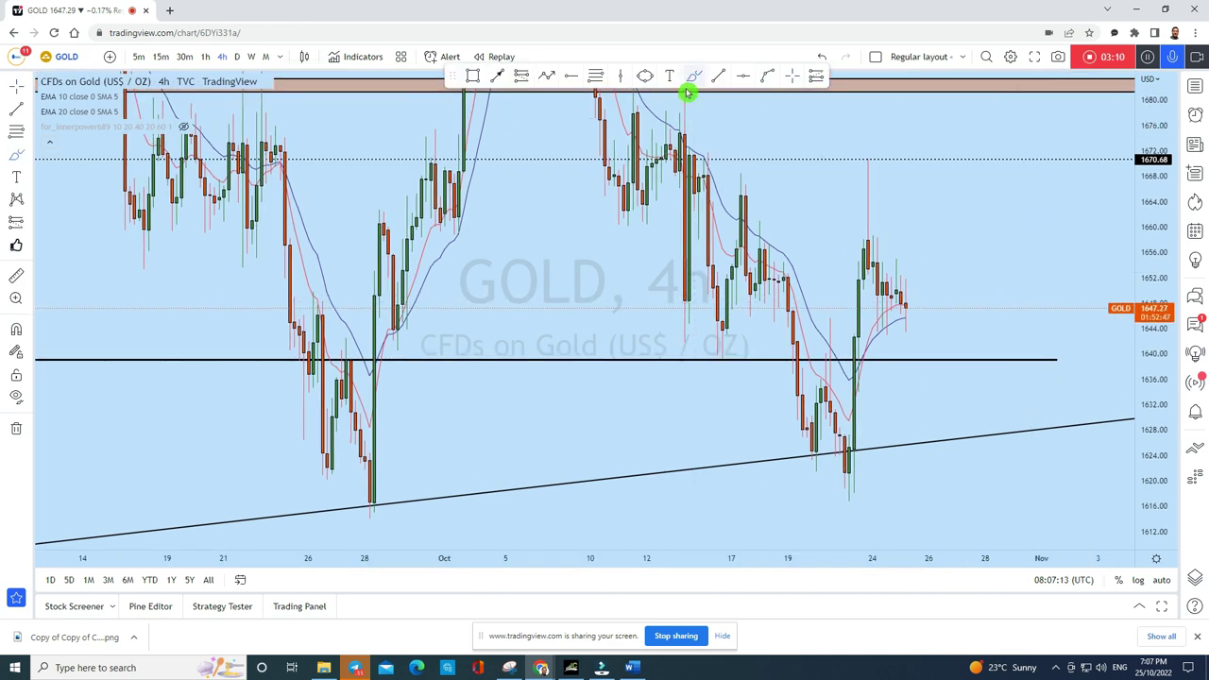
Brush circles around the late-September high and the mid-October low at the new horizontal level, undoing the marks
left_click(347, 359)
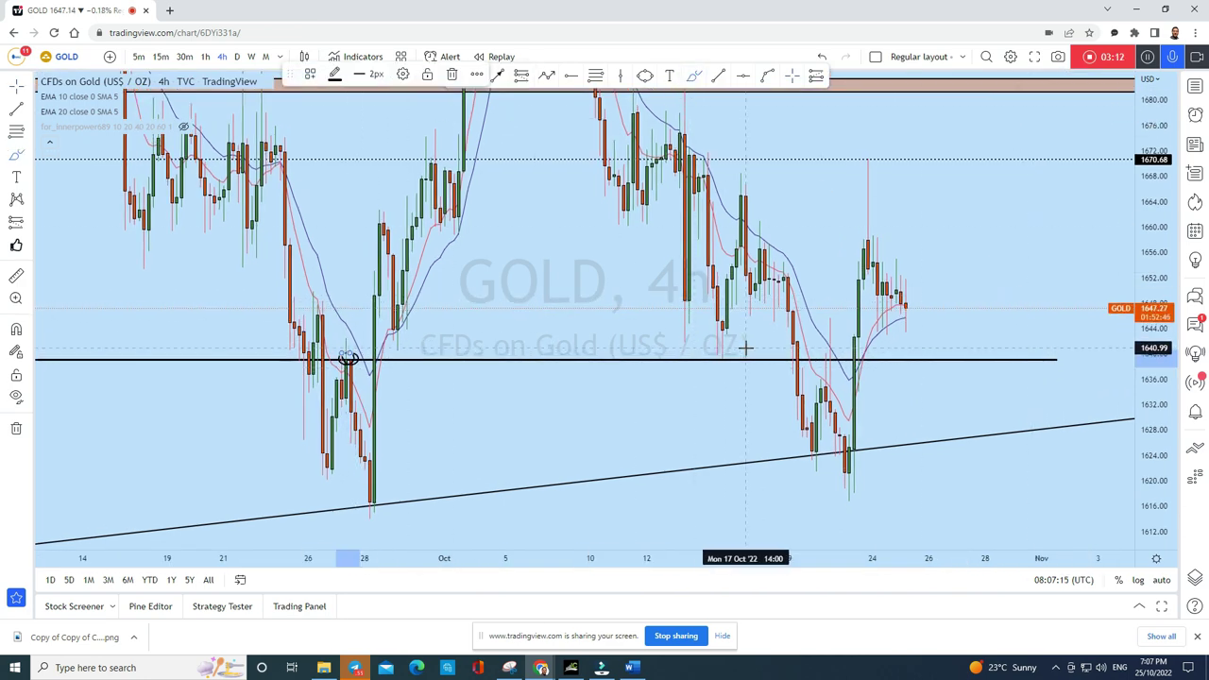
scroll(798, 326, "up", 2)
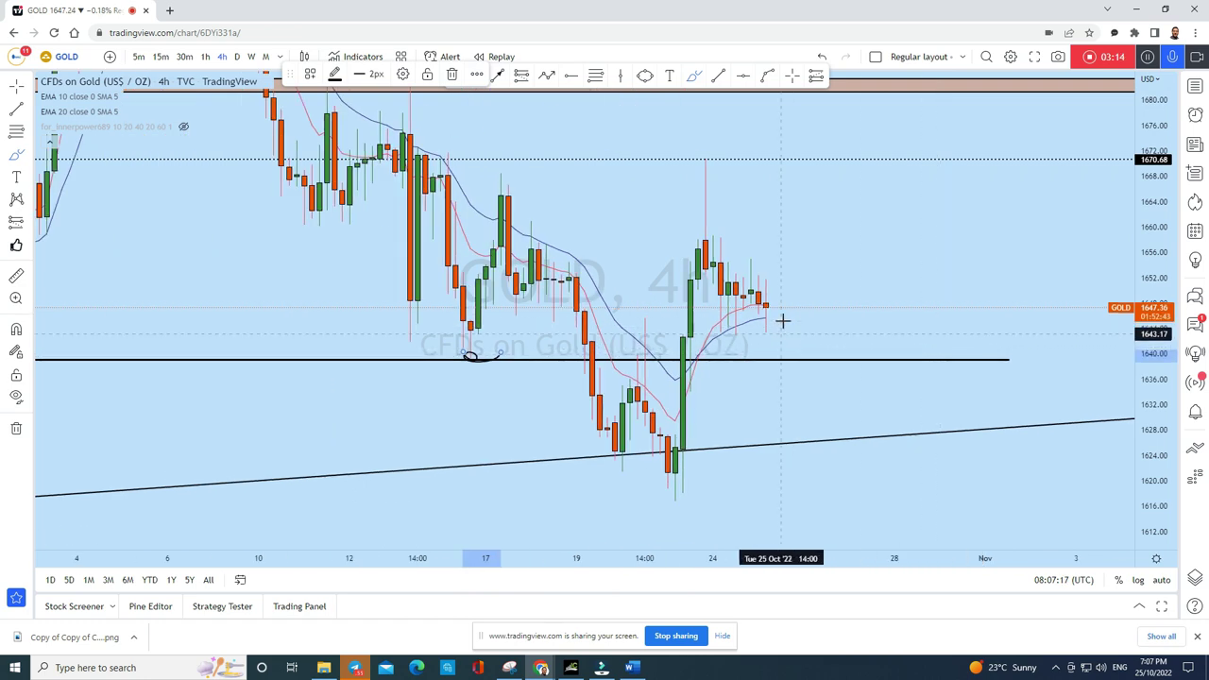
left_click(823, 56)
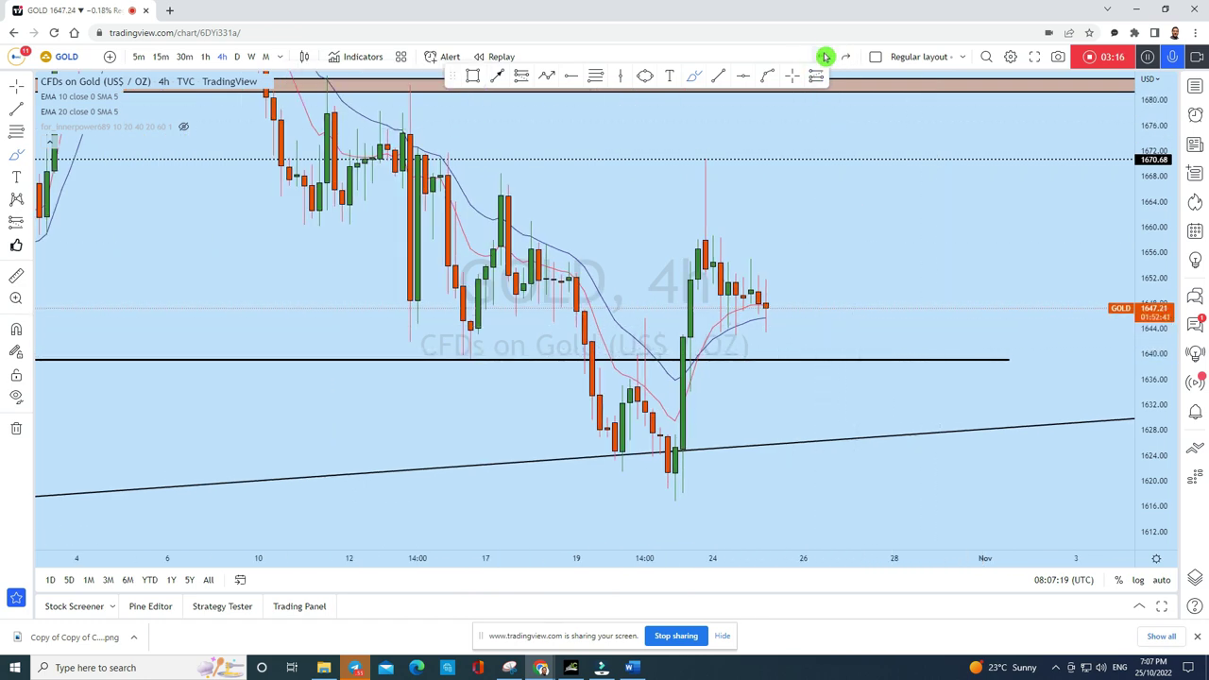
Brush a possible drop from the latest candle to the horizontal level and a rise to the dotted line, undoing the sketch
left_click(775, 360)
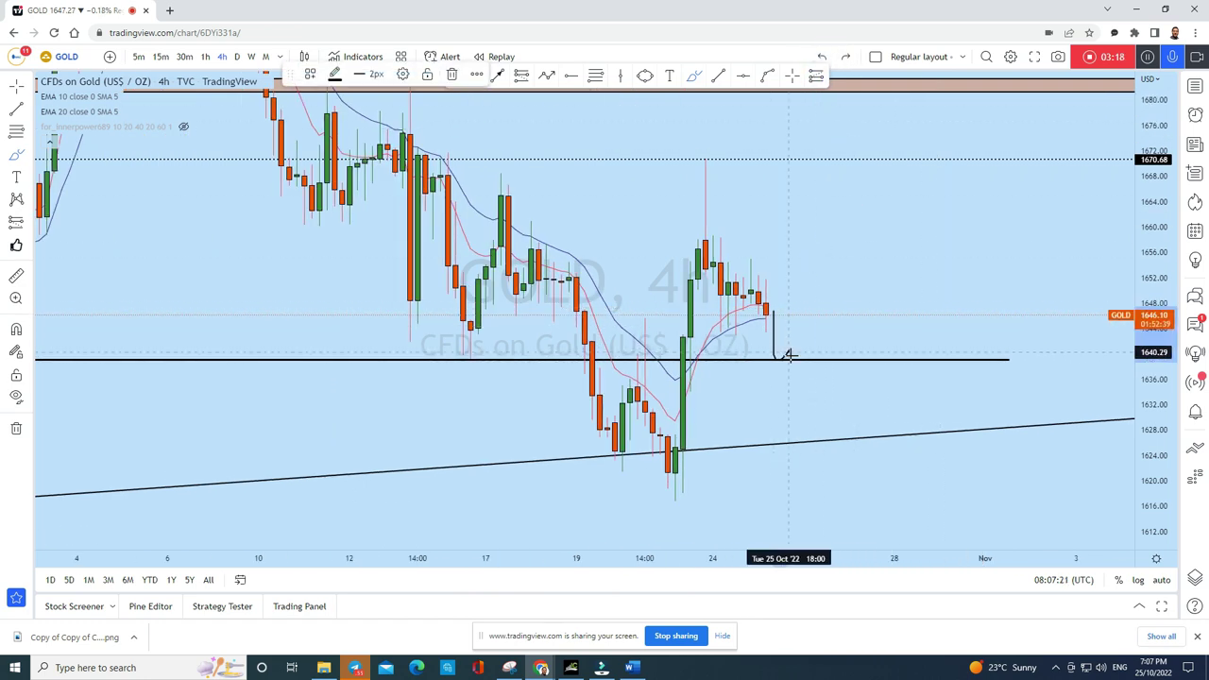
mouse_move(836, 350)
left_mouse_down()
mouse_move(872, 161)
mouse_move(924, 189)
mouse_move(933, 152)
left_mouse_up()
left_click(823, 55)
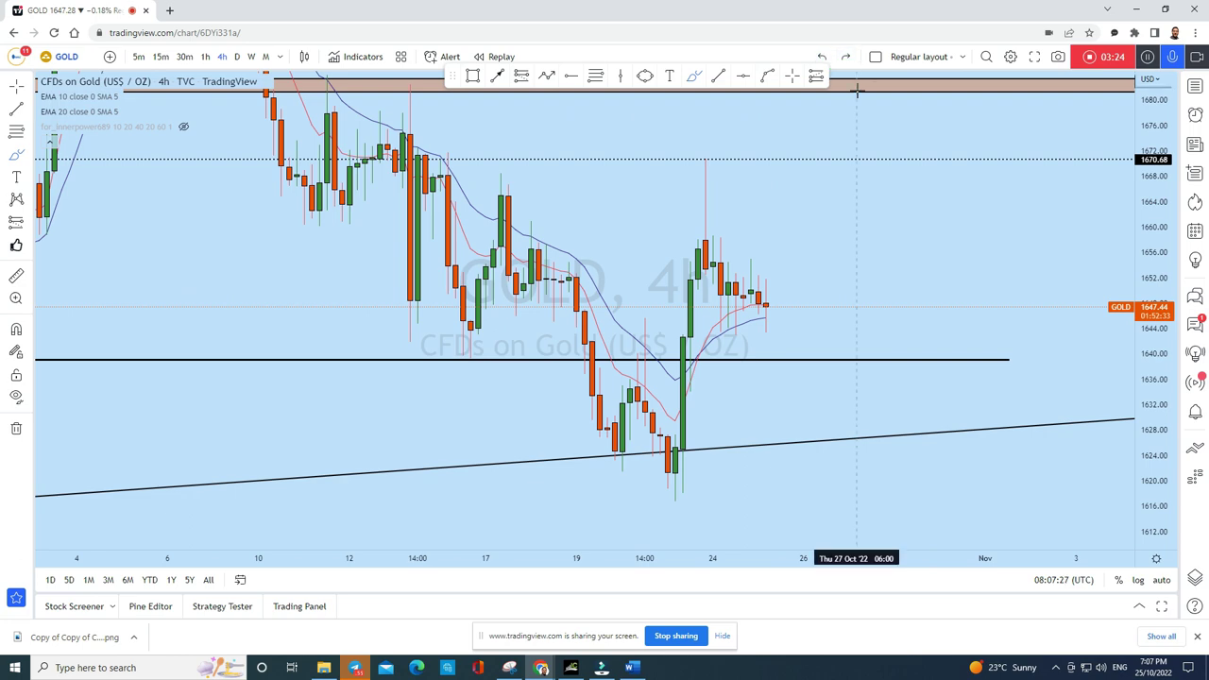
Brush circles around the 17 Oct high and the latest spike high at the dotted line, undoing both marks
scroll(859, 328, "down", 2)
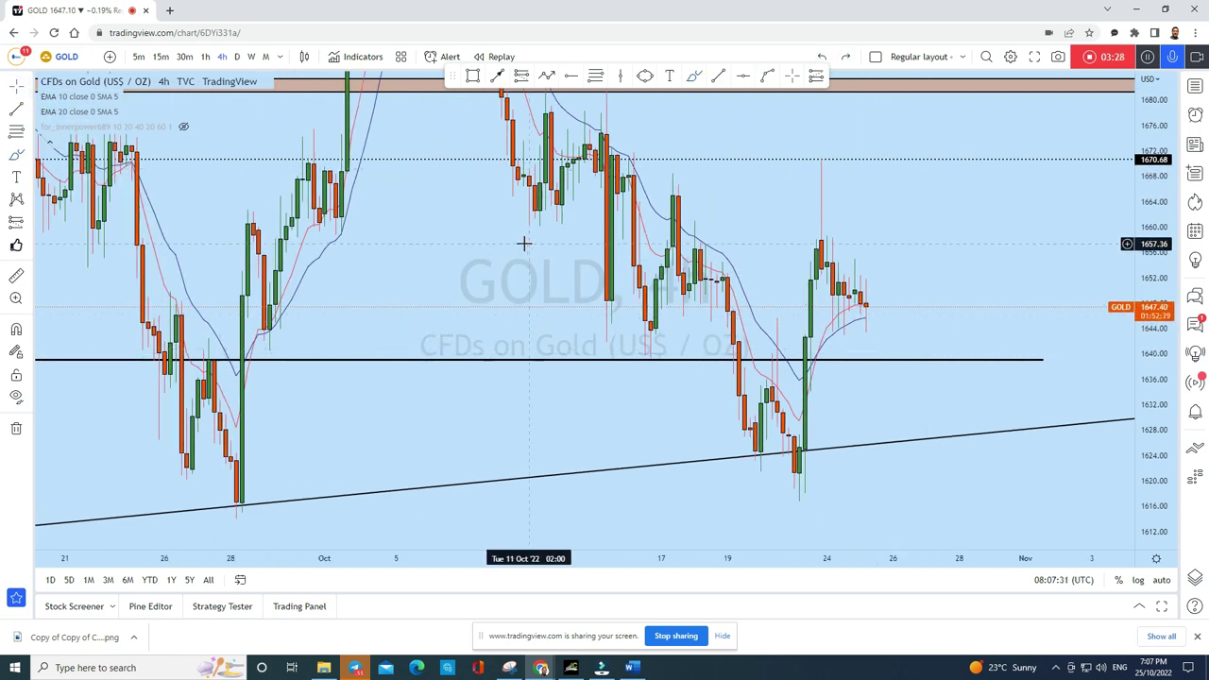
scroll(743, 305, "up", 5)
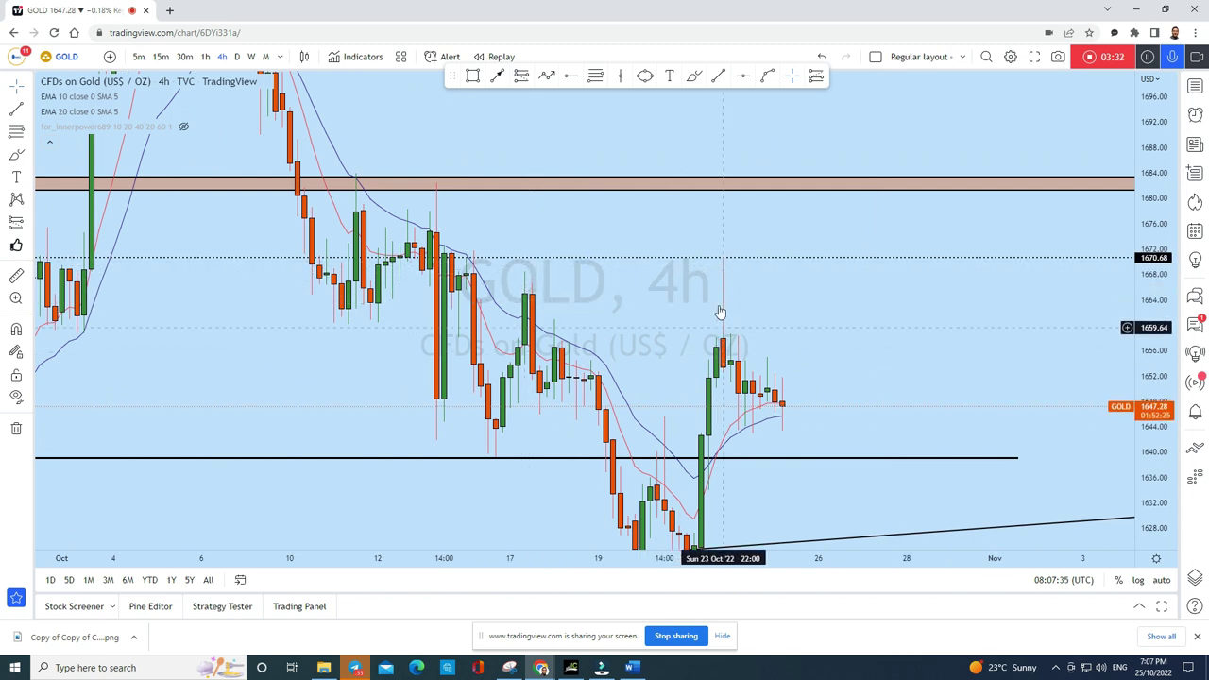
left_click(694, 76)
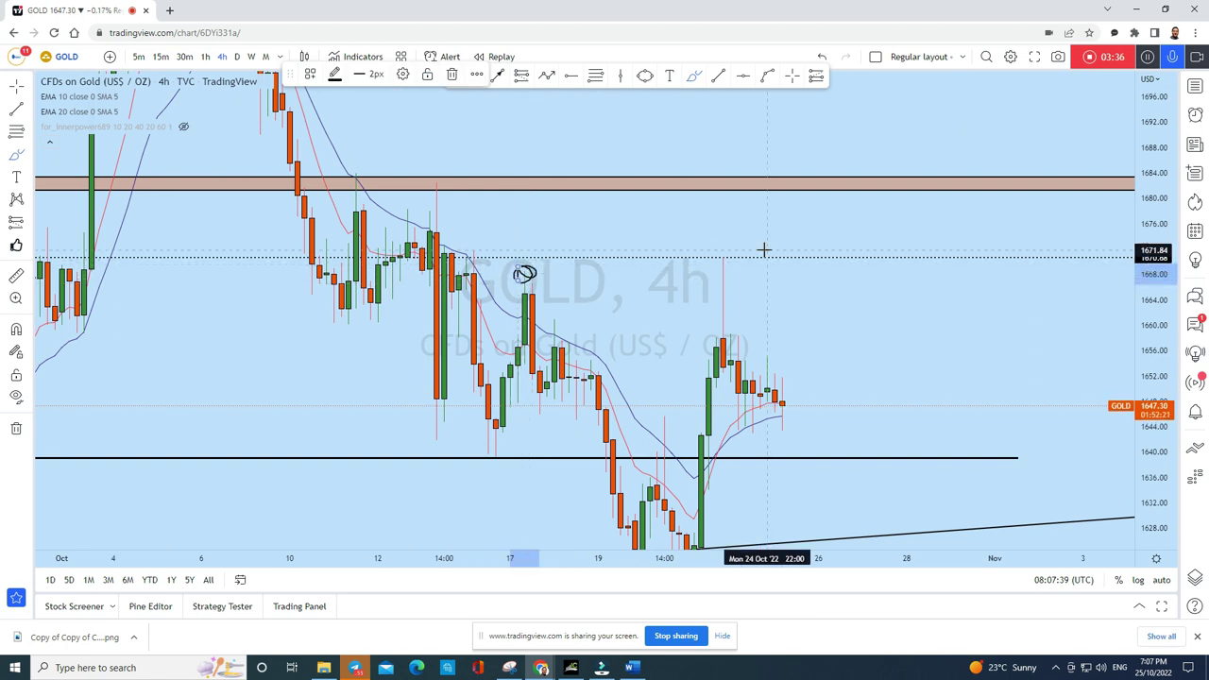
left_click_drag(723, 259, 718, 255)
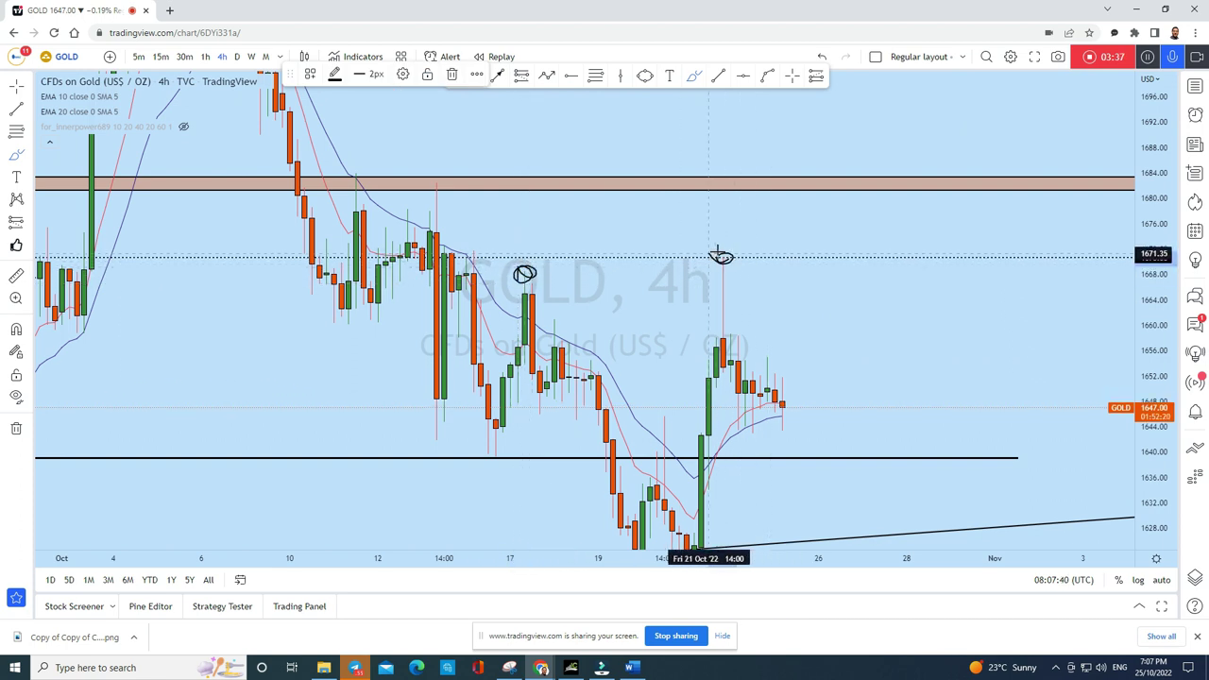
left_click(818, 59)
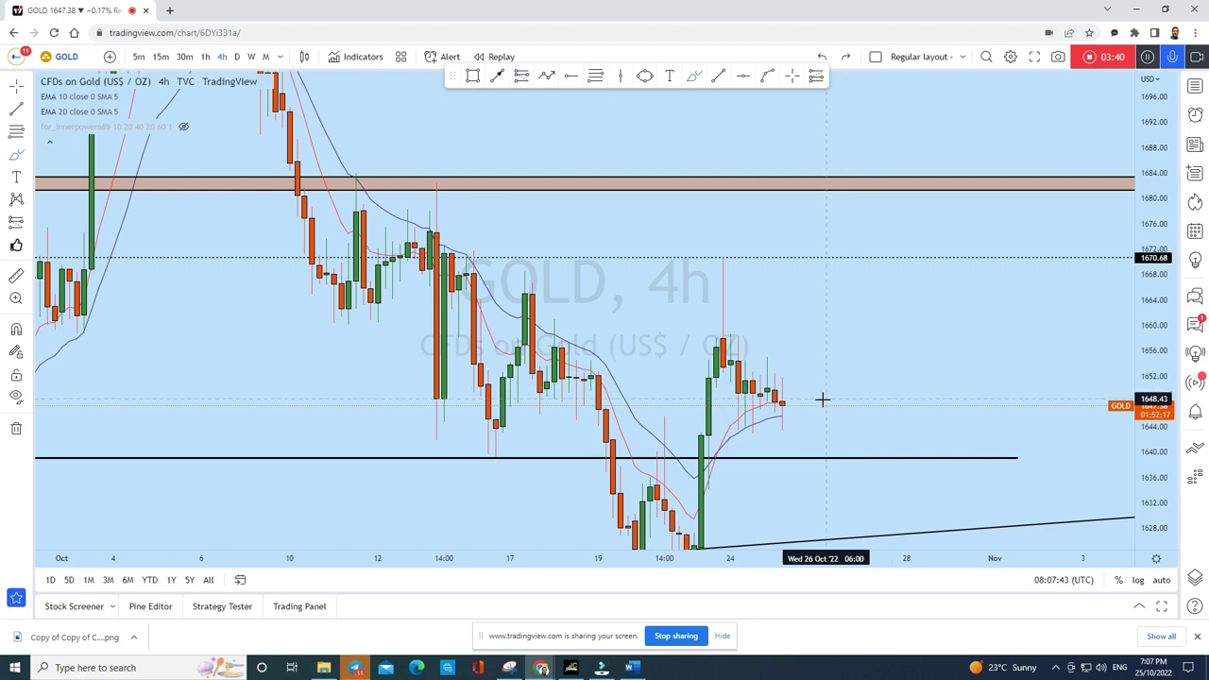
Brush a path from the latest candle, sideways along the horizontal level and up to the dotted 1670.68 line, and undo it
mouse_move(781, 404)
left_mouse_down()
mouse_move(796, 459)
mouse_move(872, 299)
mouse_move(875, 265)
left_mouse_up()
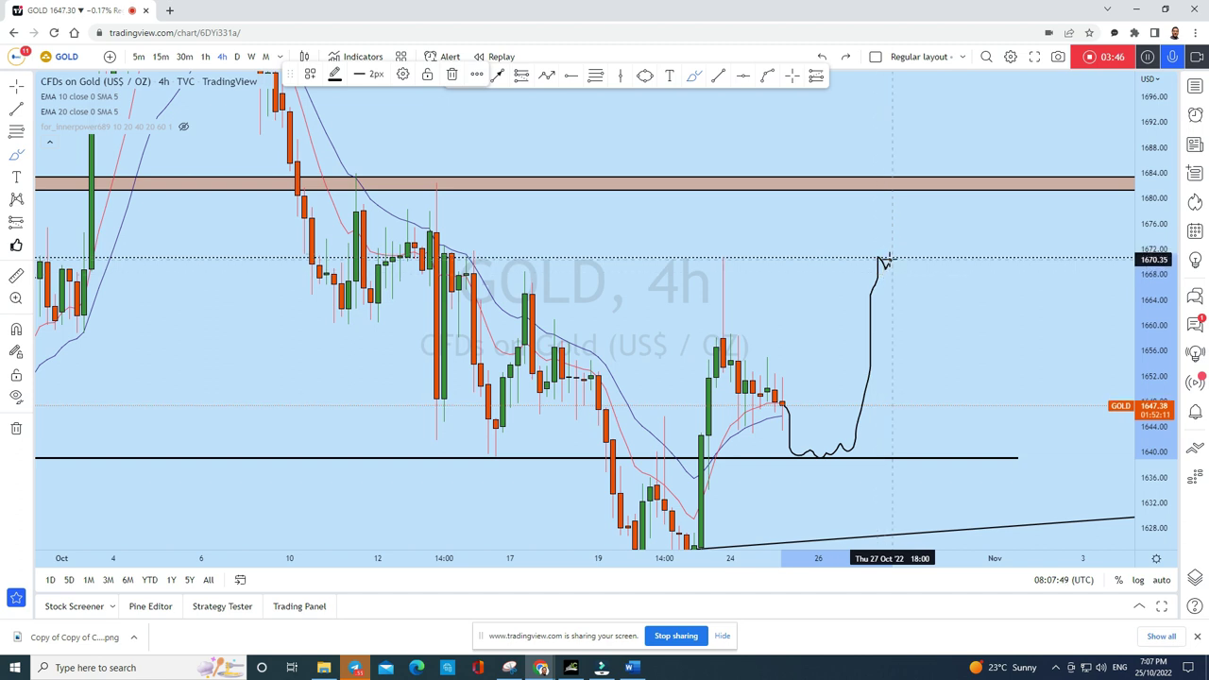
left_click_drag(899, 256, 900, 256)
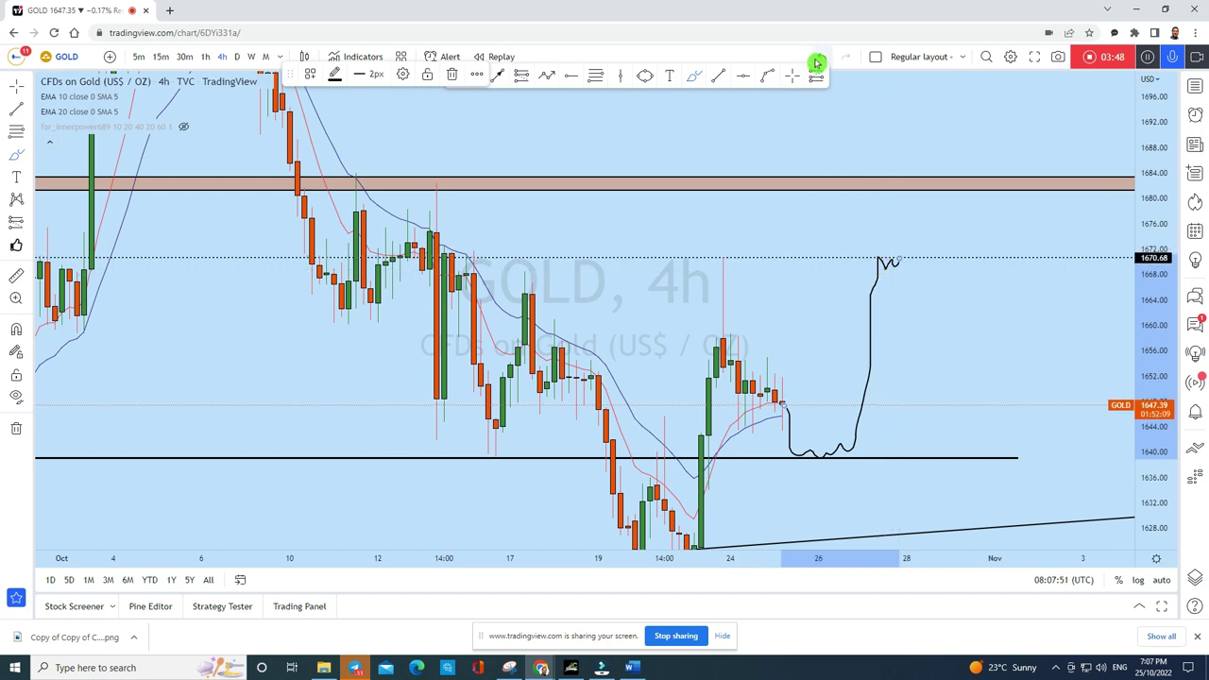
left_click(818, 58)
Draw a small ellipse just beneath the dotted 1670.68 line, around 26 Oct '22
left_click(645, 75)
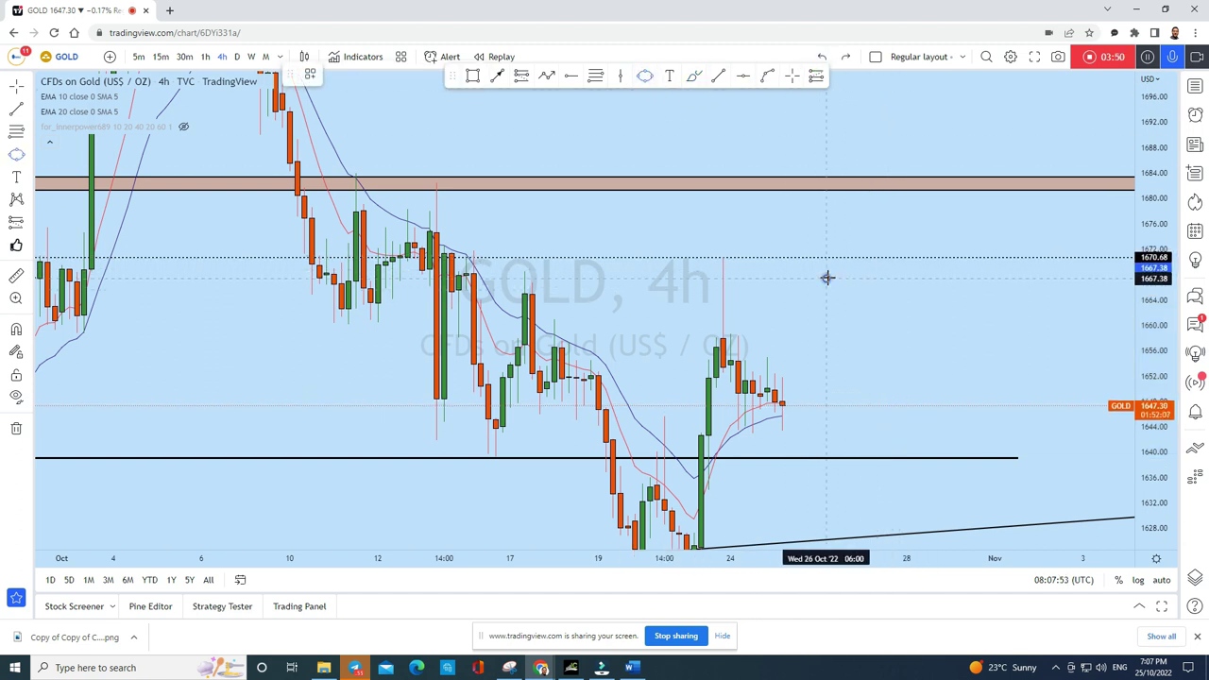
left_click(827, 278)
left_click(866, 260)
left_click(872, 274)
Draw an arrow from the ellipse at about 1670.35 down to the horizontal level at about 1638.11, ending on 31 Oct '22
left_click_drag(939, 116, 678, 134)
scroll(747, 210, "down", 3)
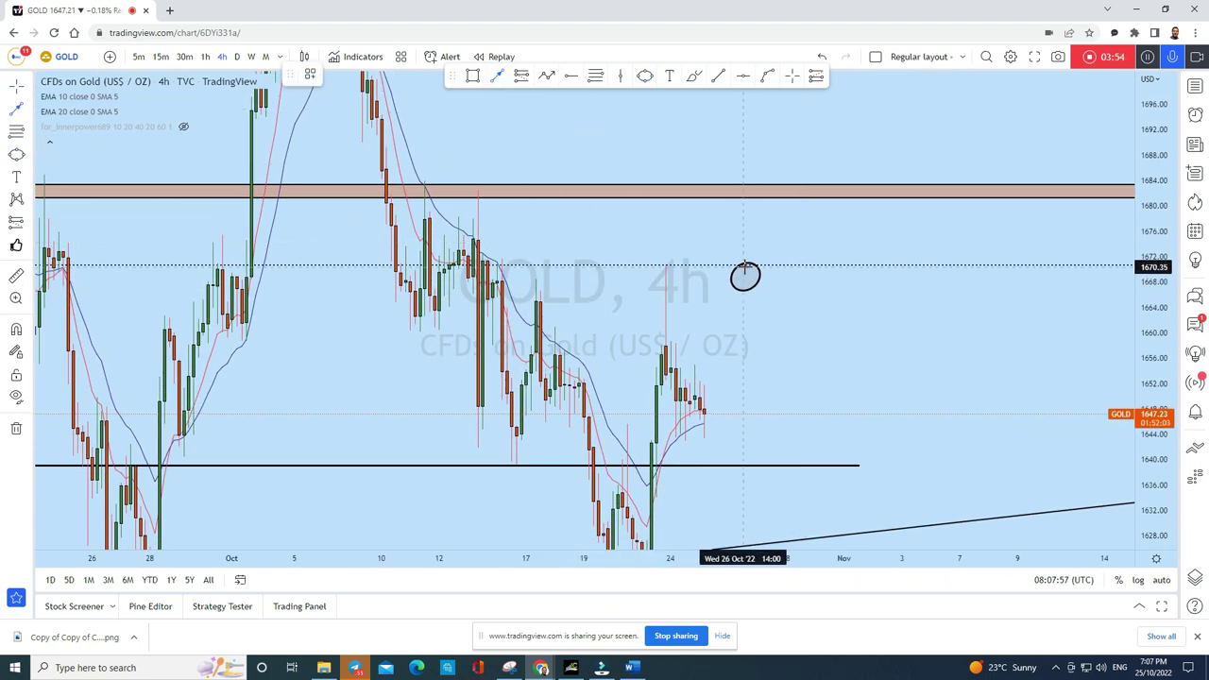
left_click(744, 268)
left_click(818, 475)
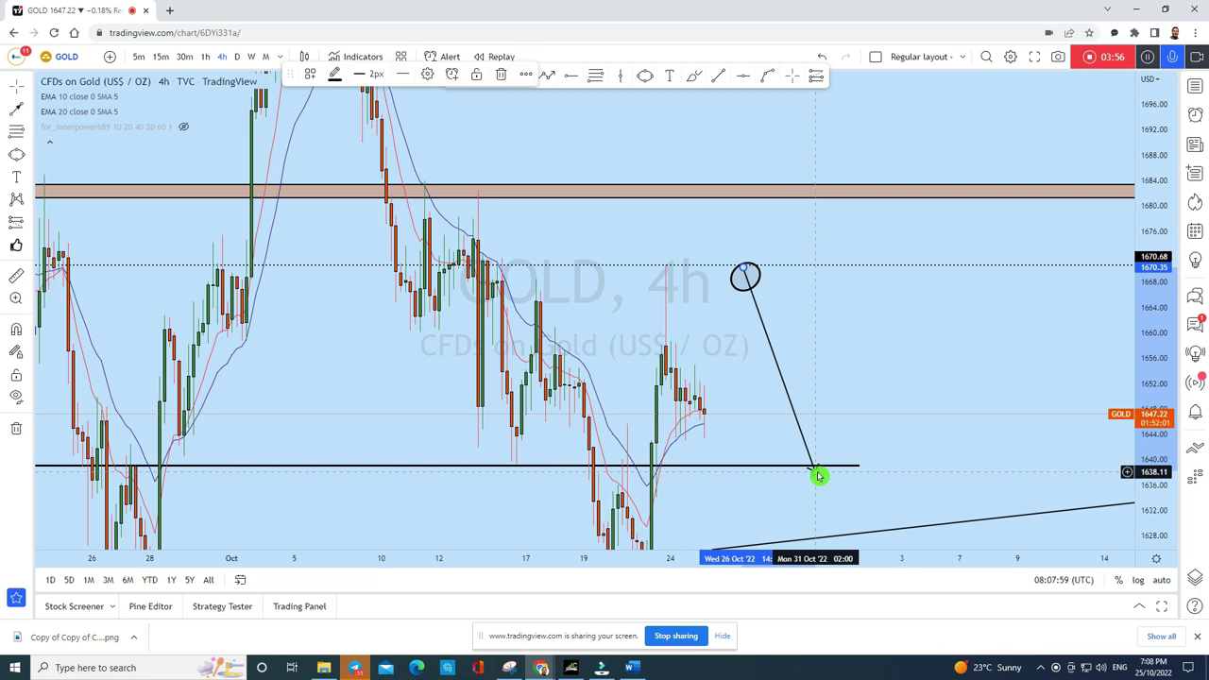
Brush a loop around the latest group of four-hour candles and undo it
scroll(904, 384, "up", 3)
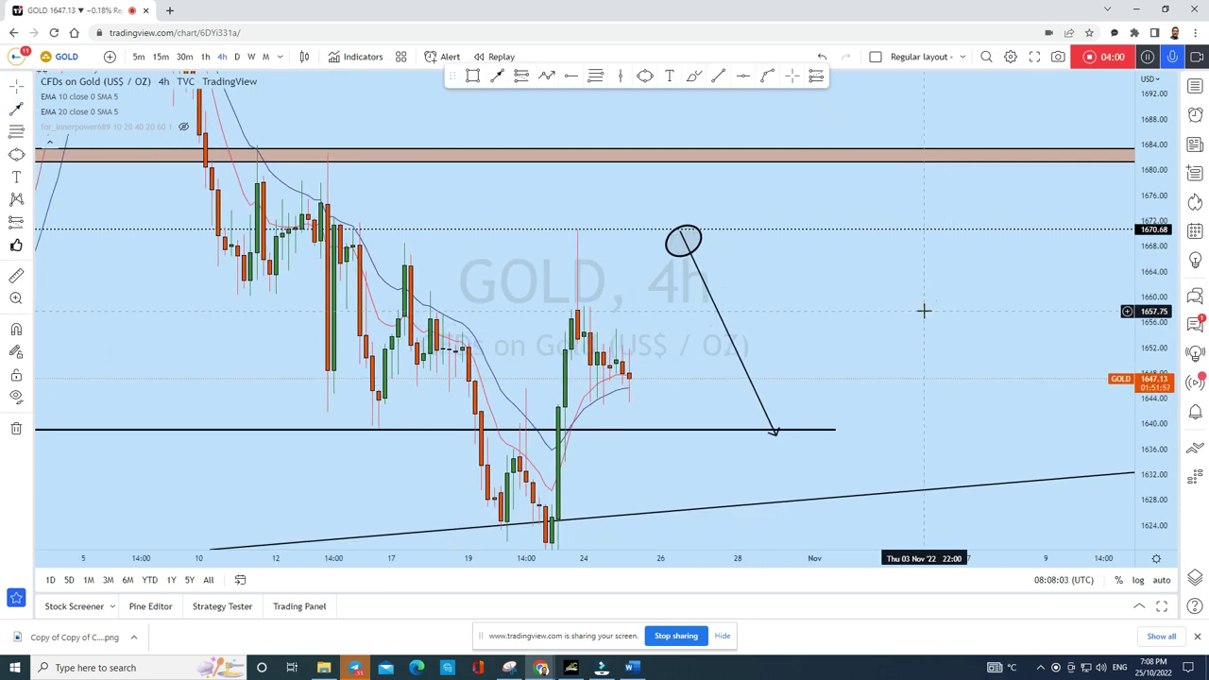
left_click(696, 76)
mouse_move(646, 340)
left_mouse_down()
mouse_move(563, 311)
mouse_move(569, 378)
mouse_move(648, 404)
mouse_move(614, 316)
left_mouse_up()
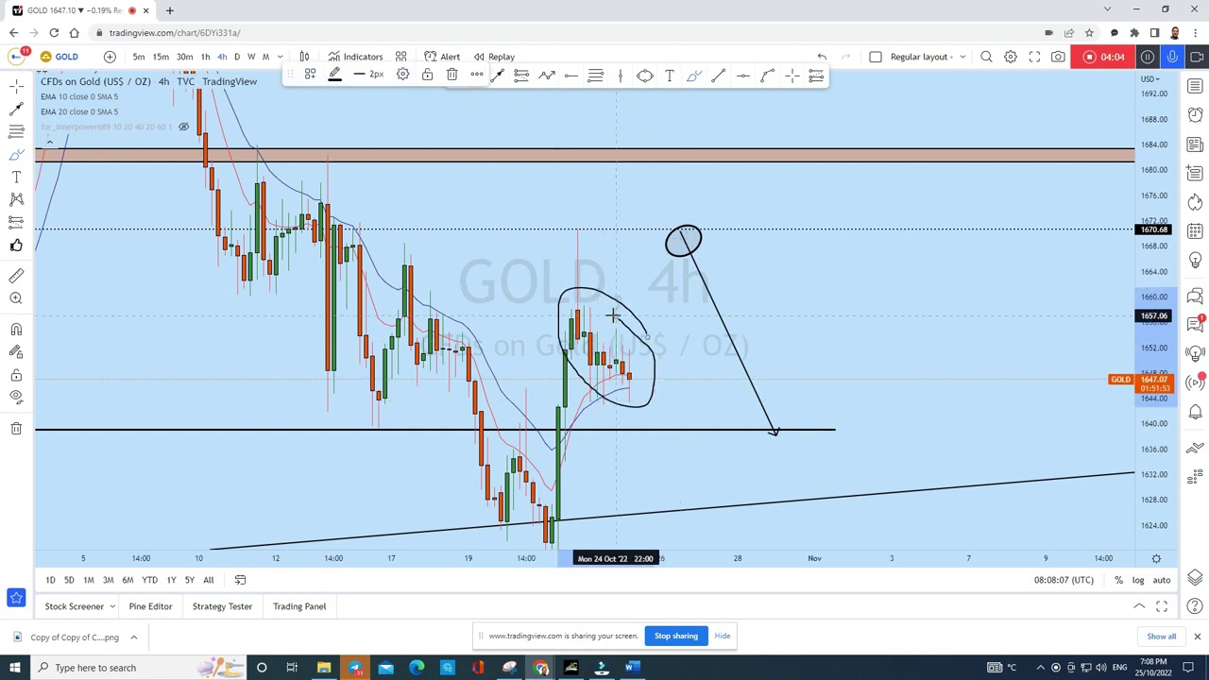
left_click(821, 57)
Brush marks near the dotted line at the ellipse and the recent spike high, undoing each one
scroll(919, 279, "down", 3)
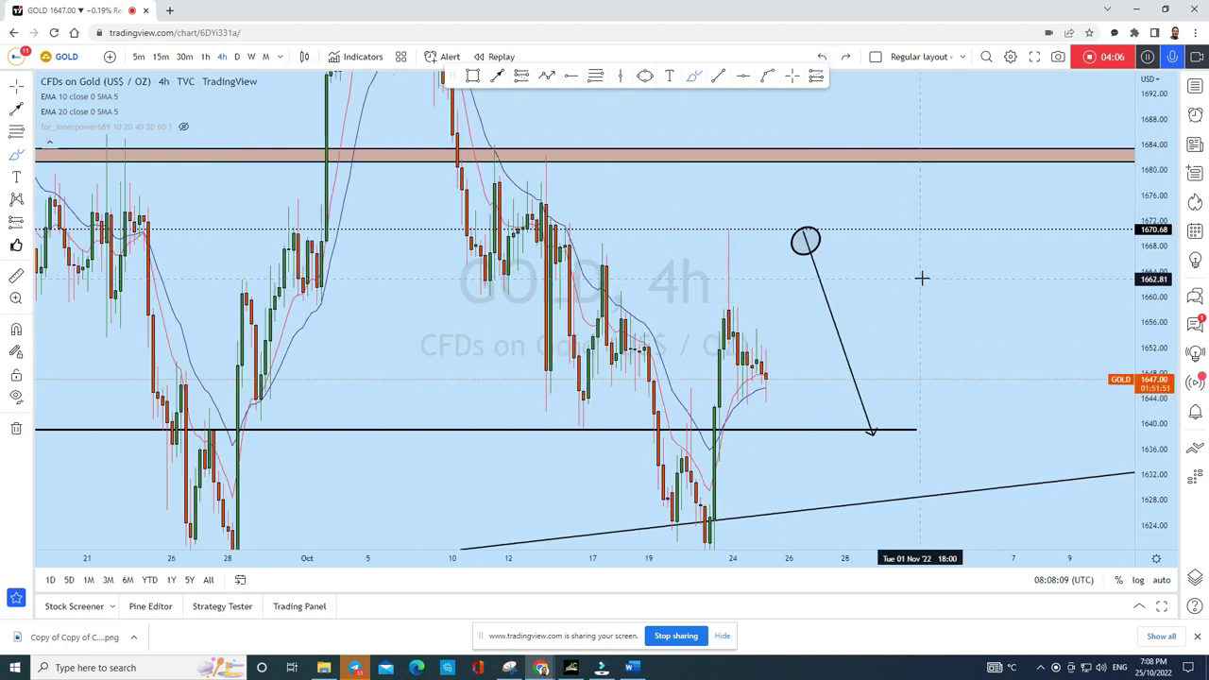
scroll(860, 375, "up", 3)
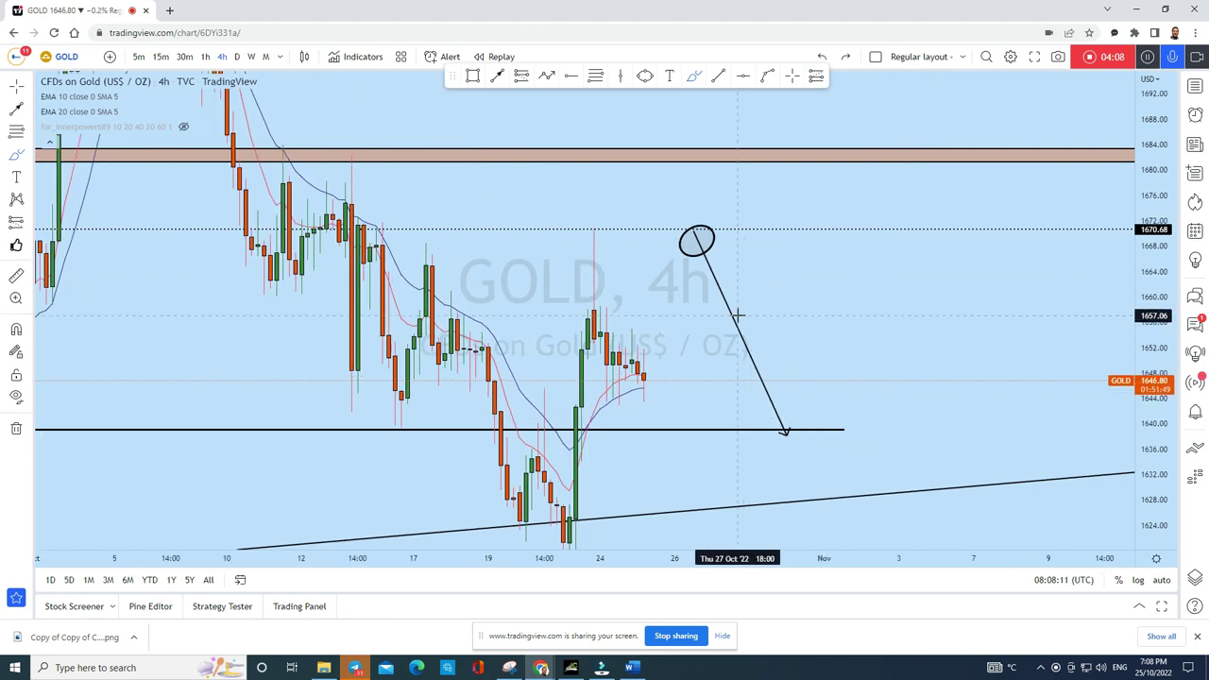
scroll(755, 300, "down", 2)
left_click(724, 81)
mouse_move(724, 239)
left_mouse_down()
mouse_move(742, 249)
mouse_move(781, 242)
left_mouse_up()
left_click(834, 60)
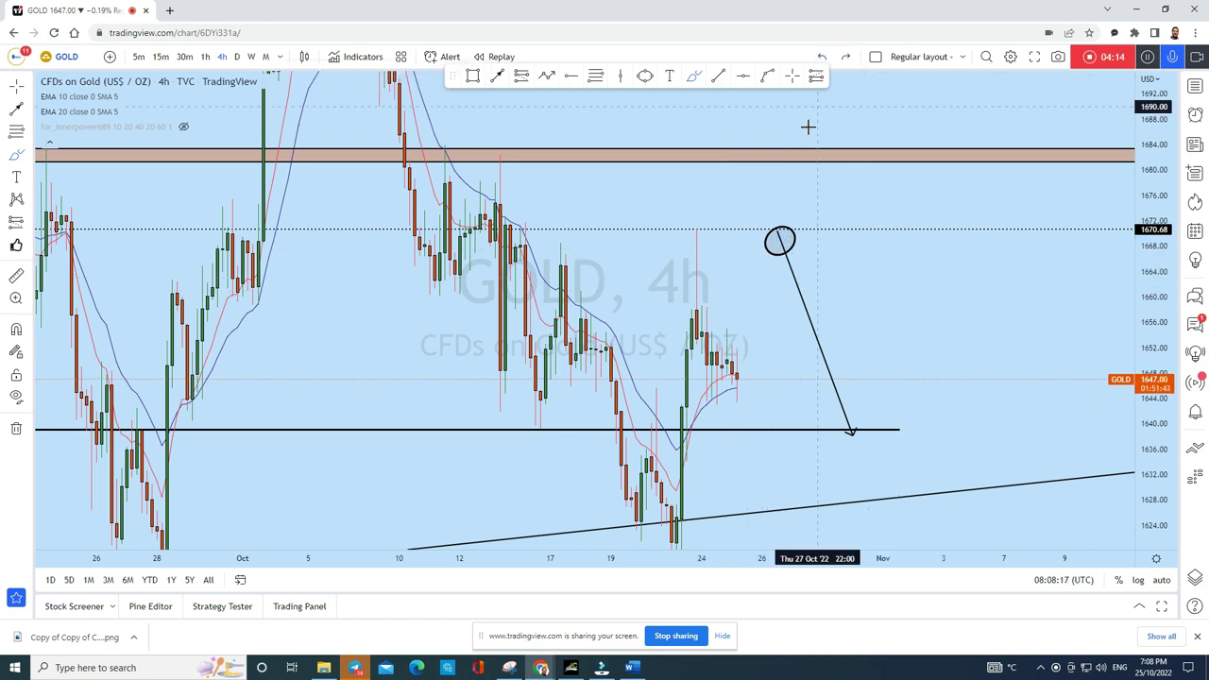
left_click_drag(687, 232, 725, 230)
left_click(822, 58)
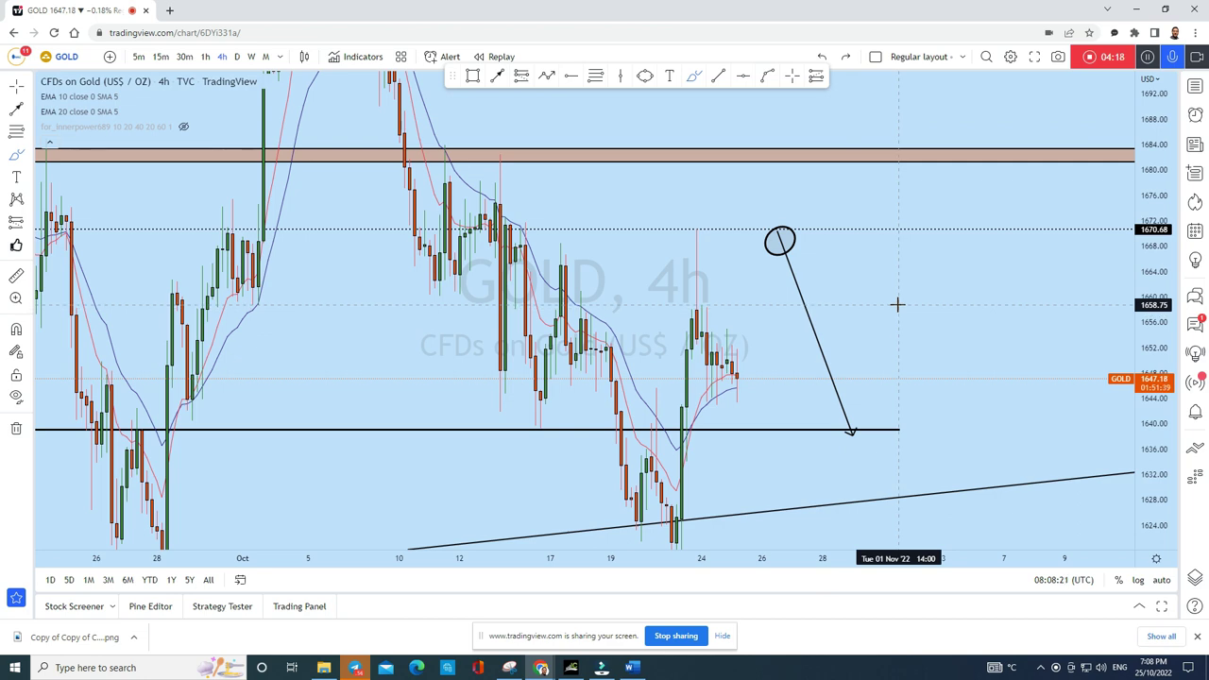
Extend the downward arrow so its tip reaches just above the rising trend line
left_click(21, 81)
left_click_drag(853, 254, 796, 224)
left_click_drag(796, 408, 820, 461)
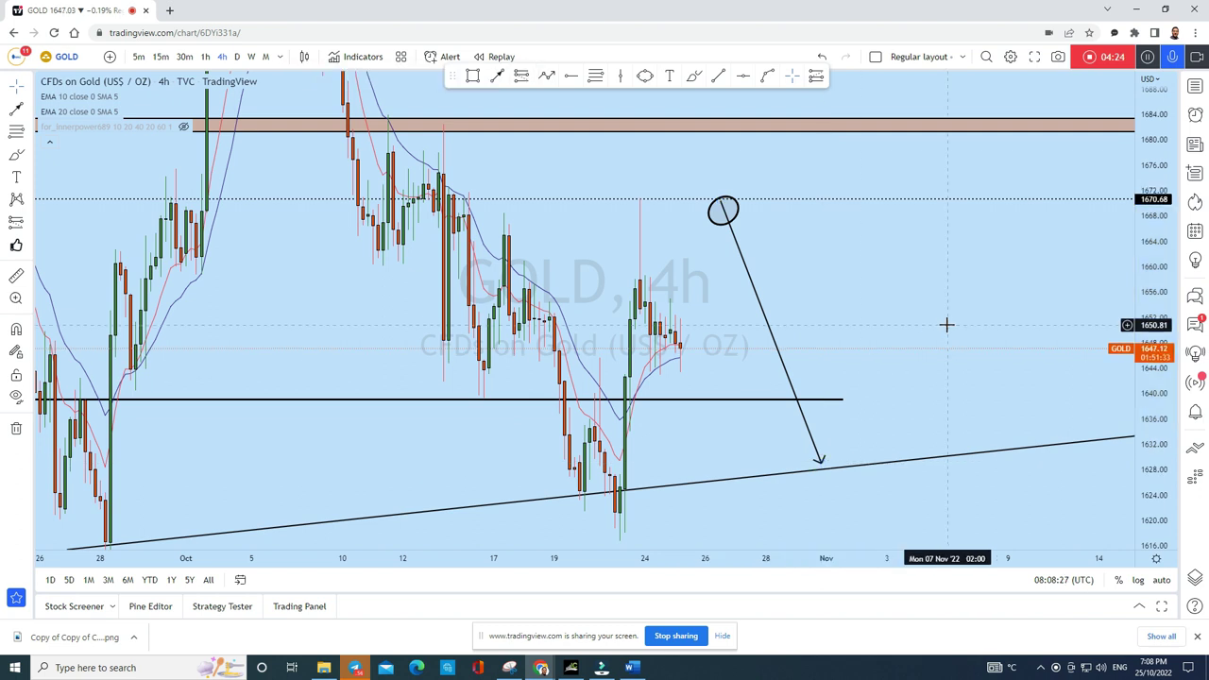